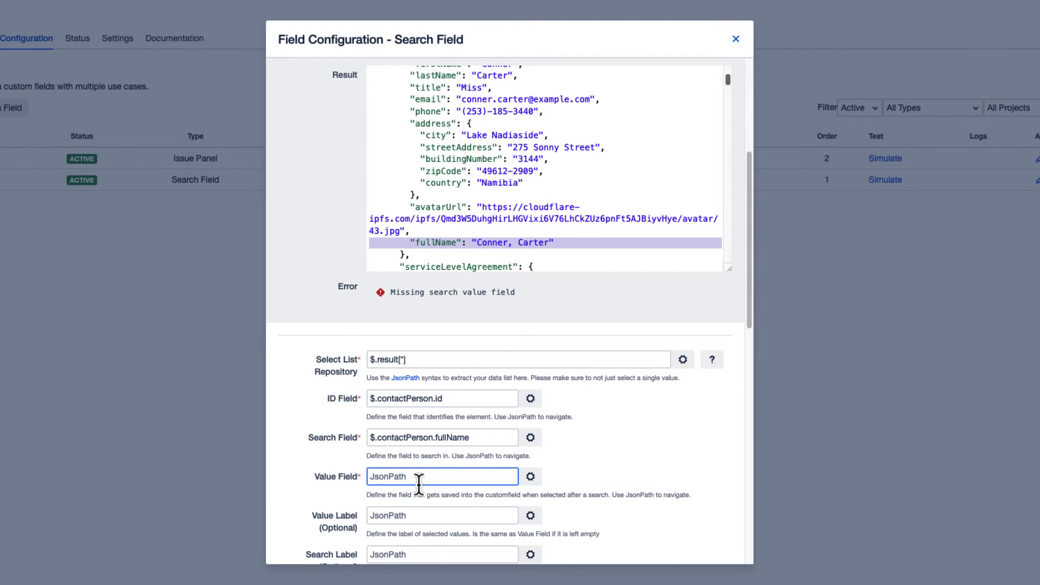
Step: Set the Value Field to $.contactPerson.fullName and choose a customer in UC-6's [Demo] Search field
{"action": "type", "text": "$.contactPerson.fullName"}
{"action": "left_click", "coordinate": [604, 469]}
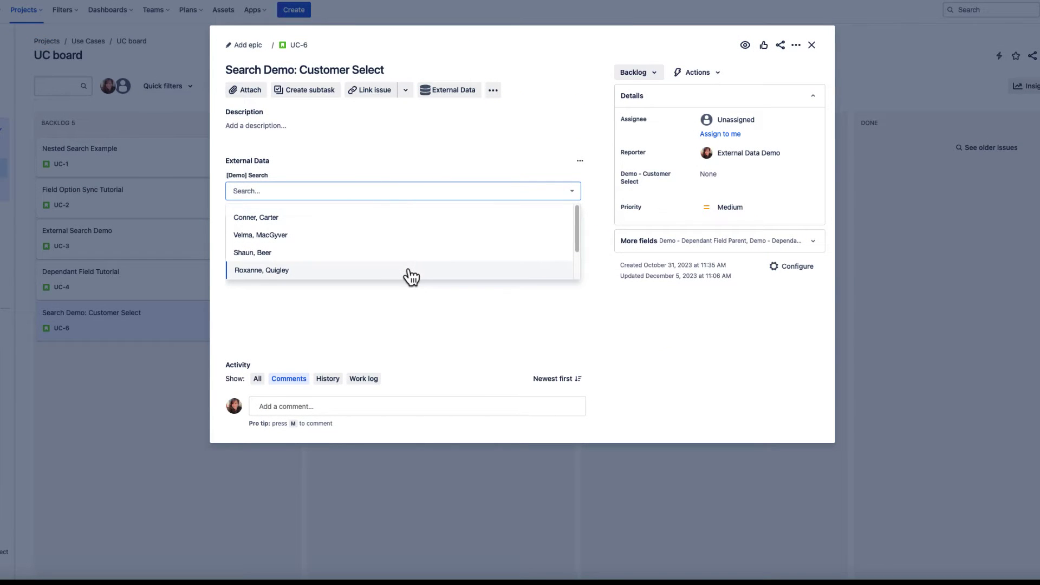
{"action": "left_click", "coordinate": [409, 270]}
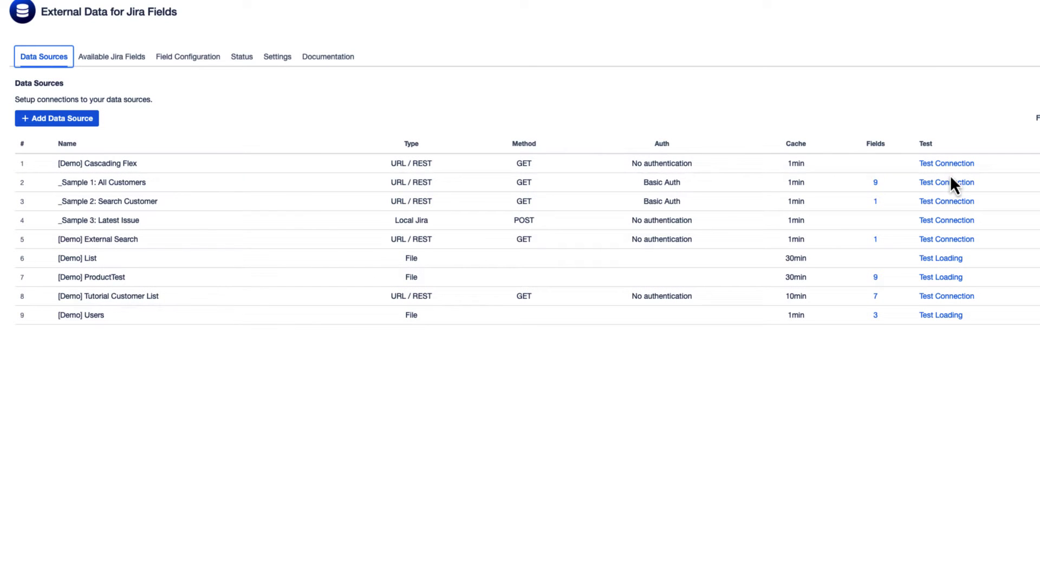
Step: Run a connection test on the _Sample 1: All Customers data source
{"action": "left_click", "coordinate": [949, 182]}
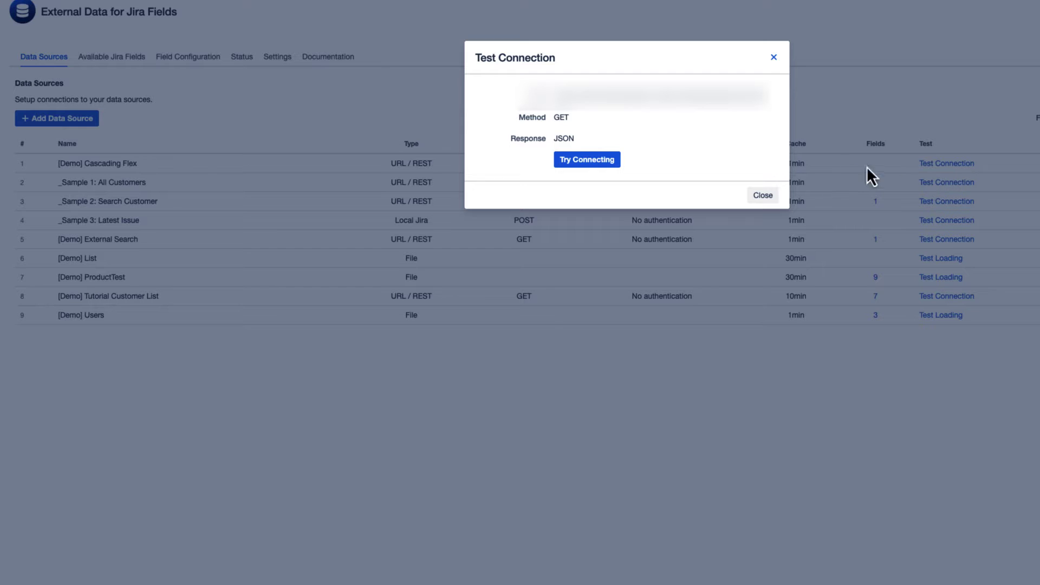
{"action": "left_click", "coordinate": [603, 165]}
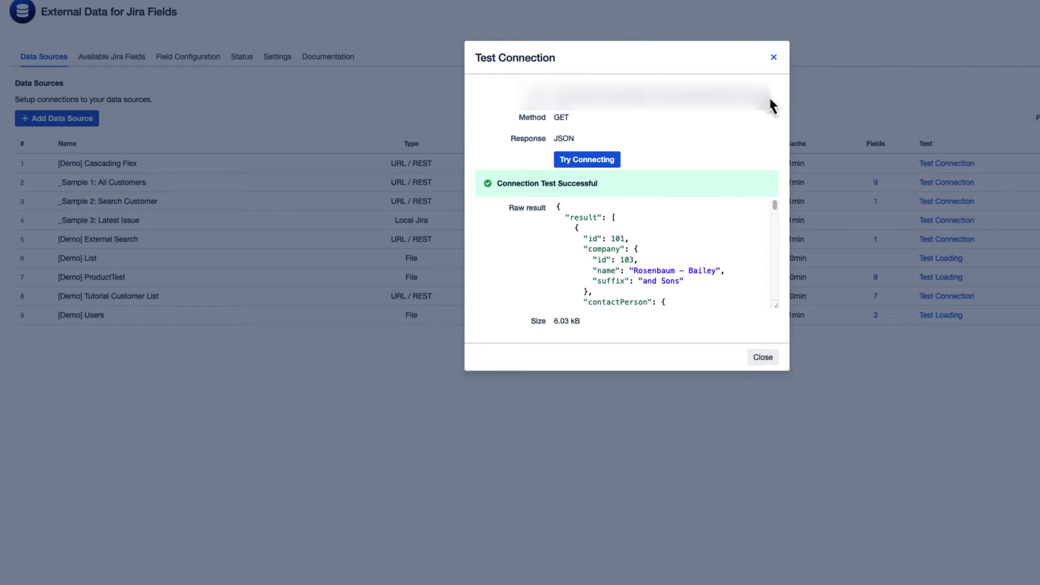
{"action": "left_click", "coordinate": [774, 56]}
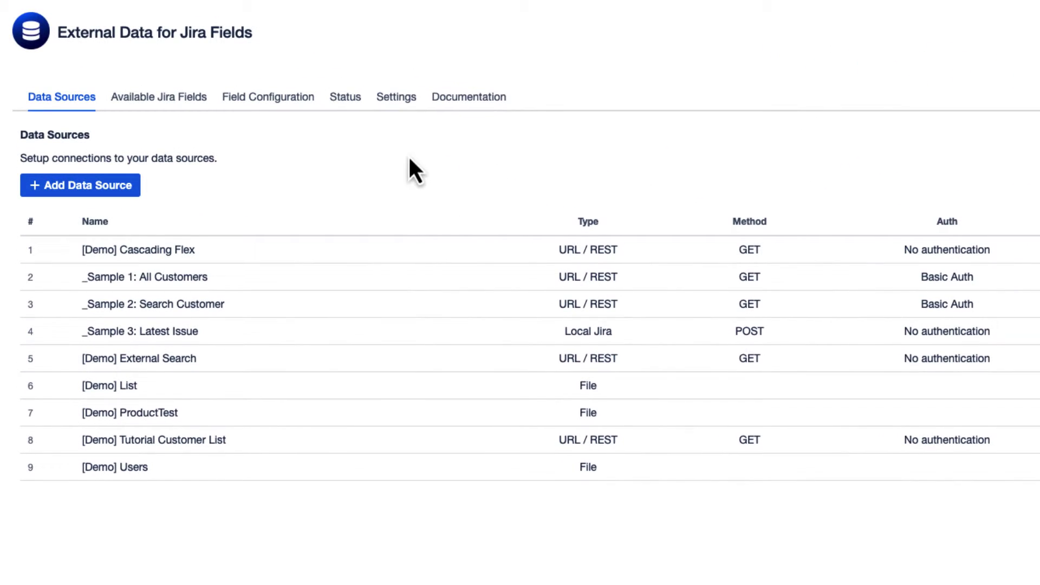
Step: Create the example data in Settings and go to the Field Configuration list
{"action": "left_click", "coordinate": [399, 105]}
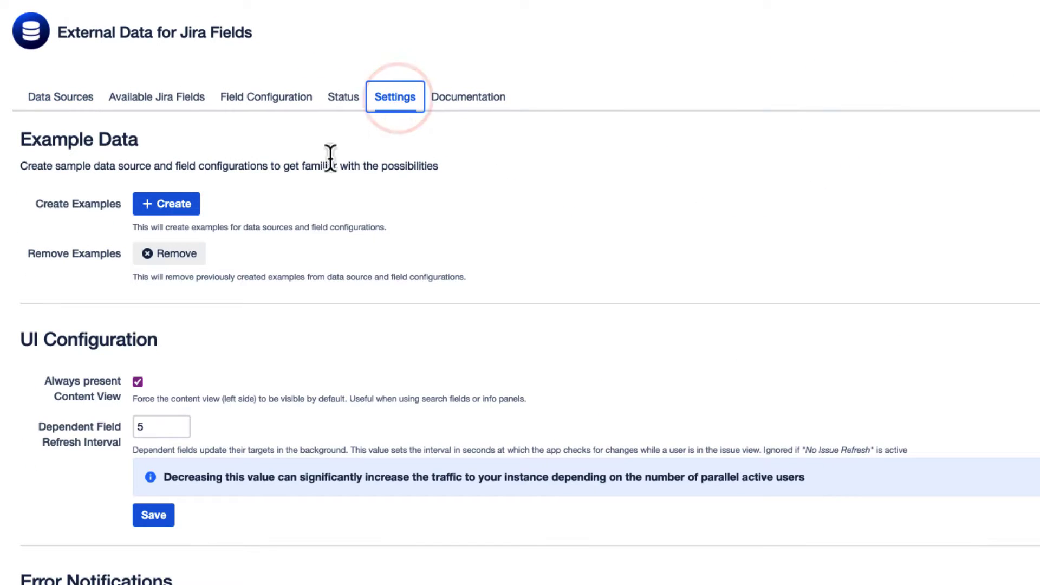
{"action": "left_click", "coordinate": [173, 211]}
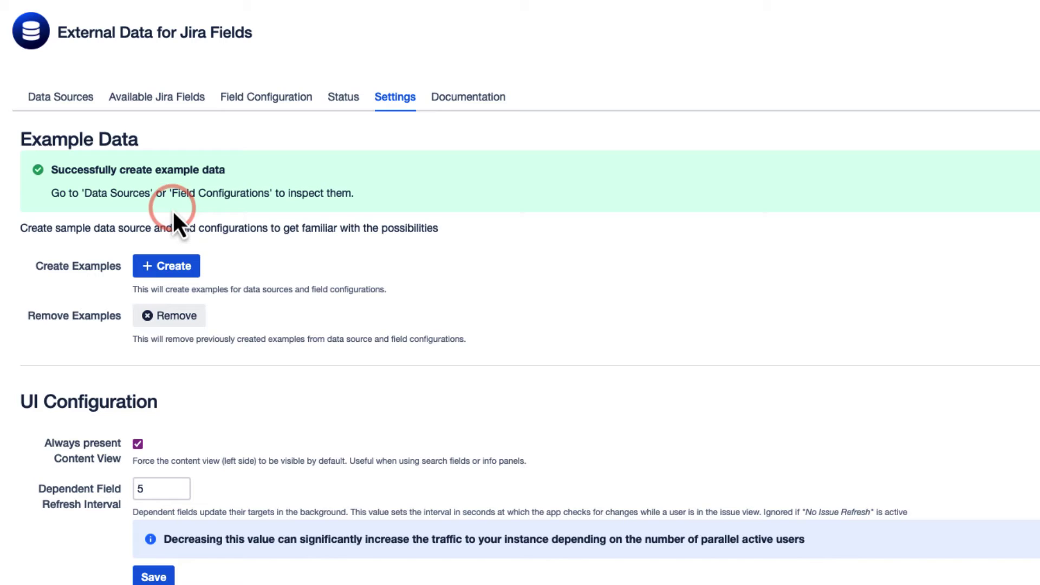
{"action": "left_click", "coordinate": [266, 96]}
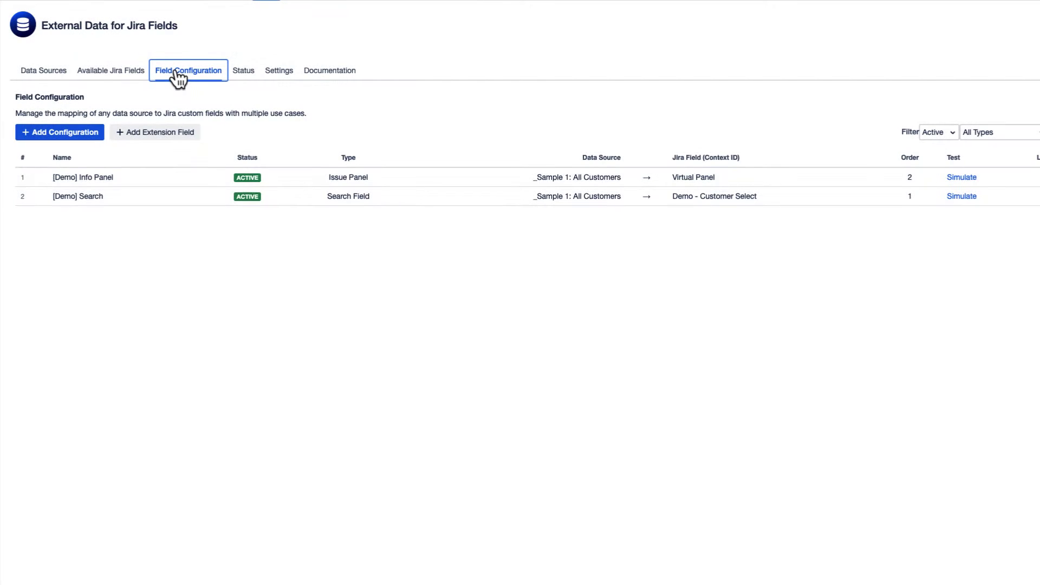
Step: Add a new field configuration using the Search Field use case
{"action": "left_click", "coordinate": [94, 150]}
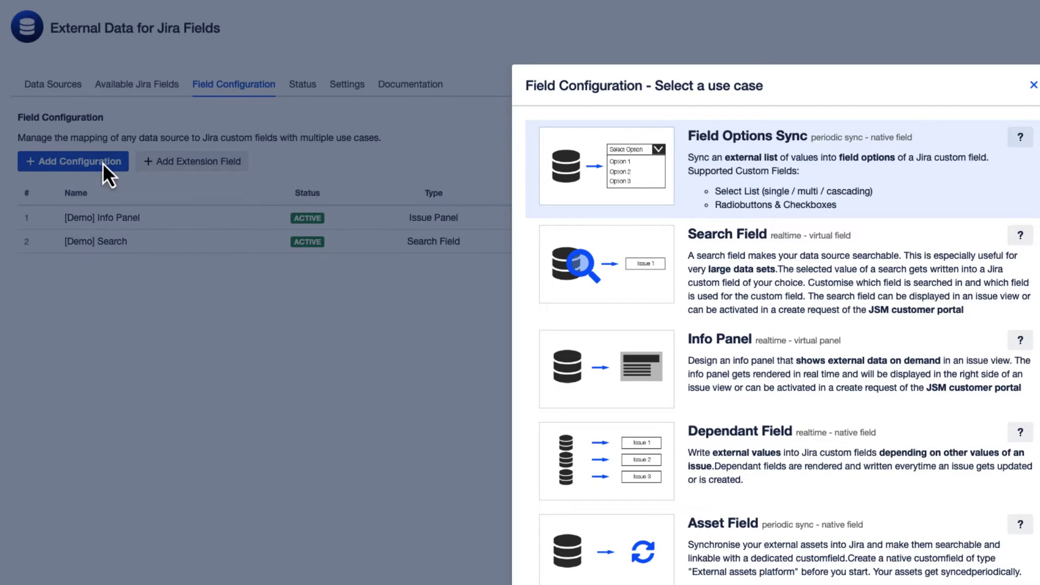
{"action": "left_click", "coordinate": [732, 270]}
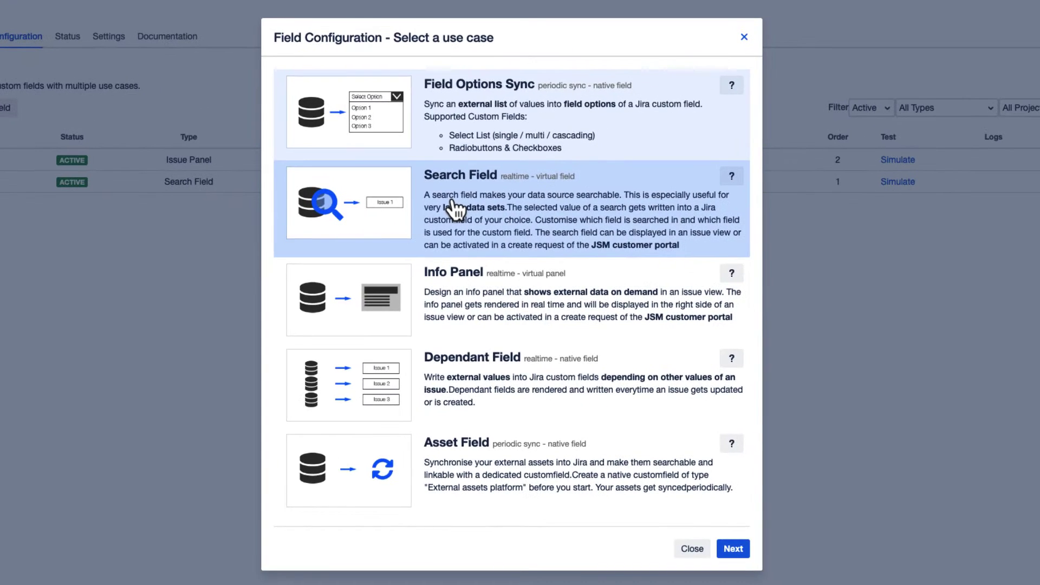
{"action": "left_click", "coordinate": [1035, 583]}
{"action": "left_click", "coordinate": [445, 132]}
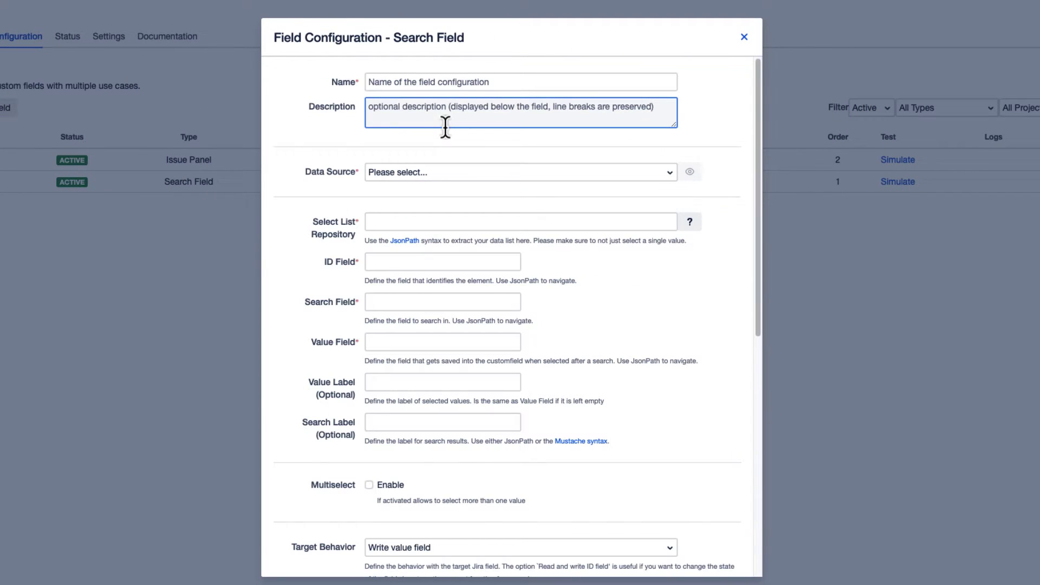
Step: Name it 'Search Field' and use _Sample 1: All Customers as its data source
{"action": "left_click", "coordinate": [399, 81]}
{"action": "type", "text": "Sea"}
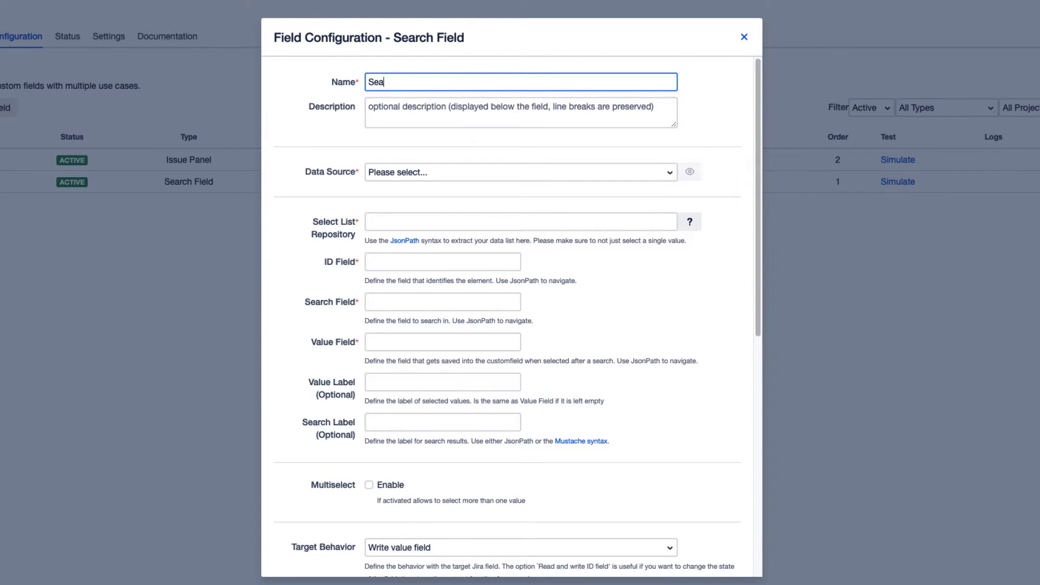
{"action": "type", "text": "rch Field"}
{"action": "left_click", "coordinate": [427, 175]}
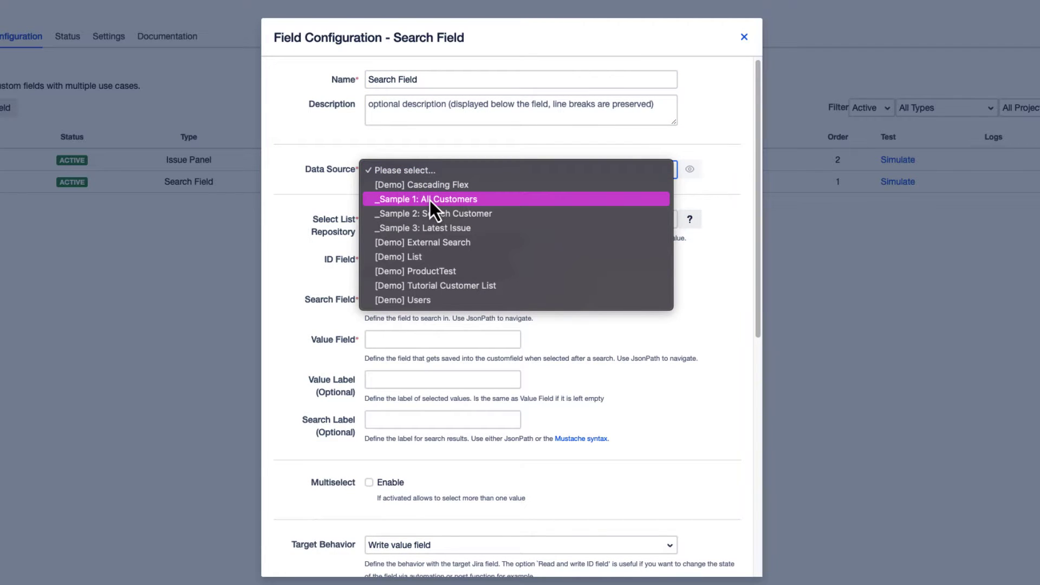
{"action": "left_click", "coordinate": [429, 200]}
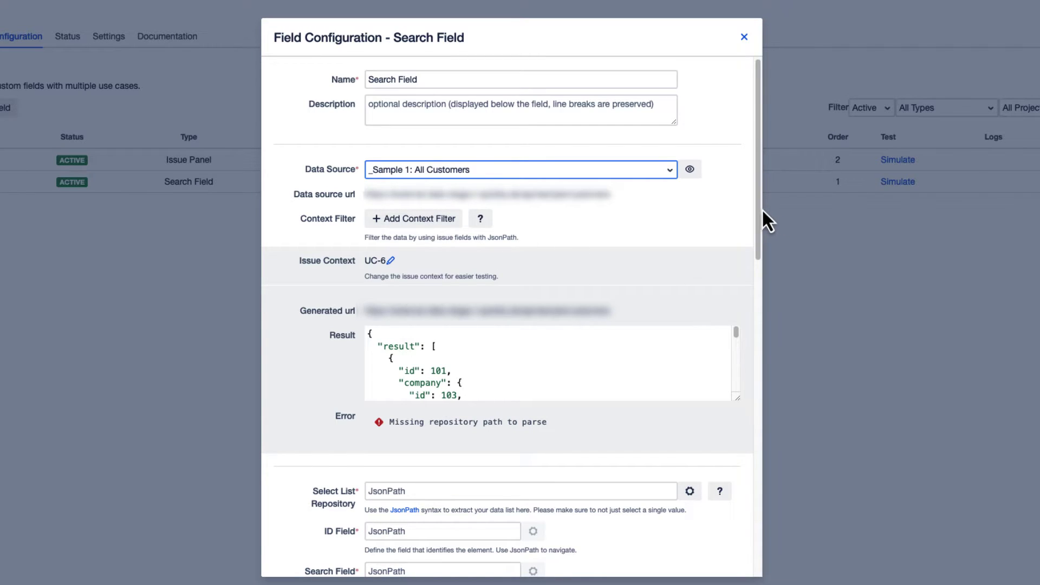
Step: Enlarge the JSON result preview and select the "result" line for the select list repository
{"action": "left_click_drag", "start_coordinate": [761, 209], "coordinate": [778, 314]}
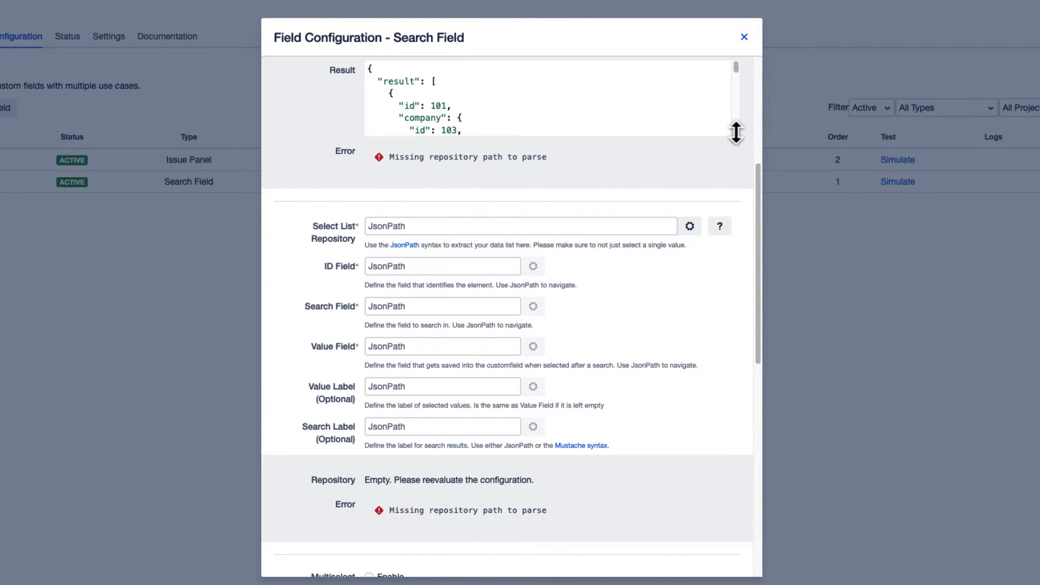
{"action": "left_click_drag", "start_coordinate": [736, 135], "coordinate": [735, 273]}
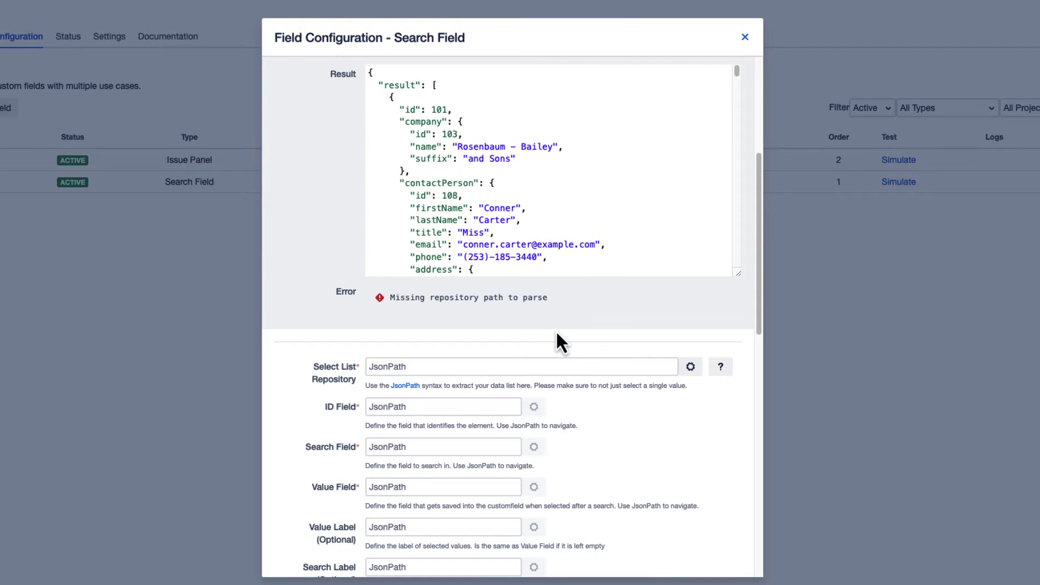
{"action": "triple_click", "coordinate": [383, 85]}
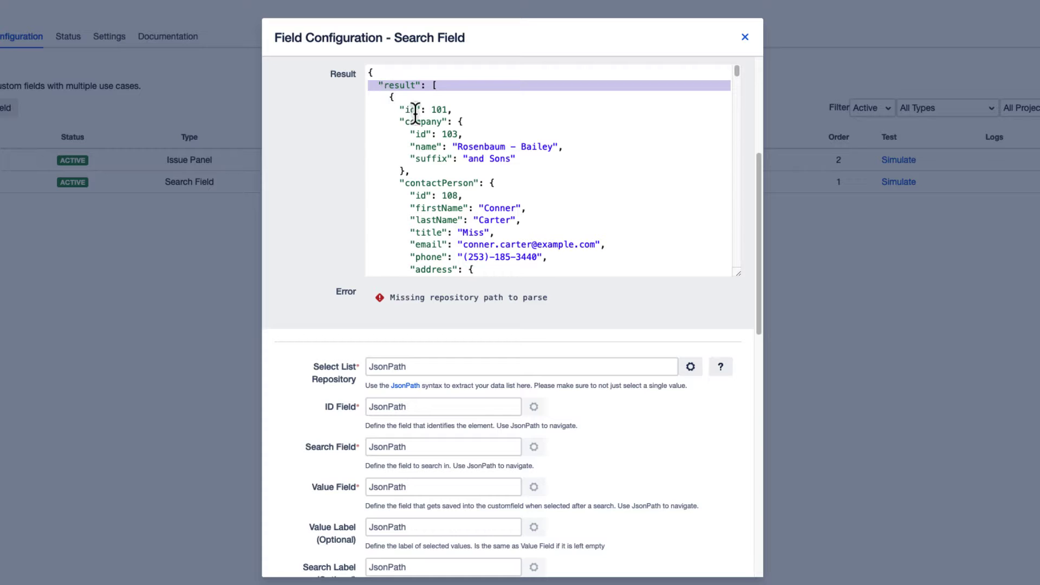
{"action": "left_click", "coordinate": [427, 368]}
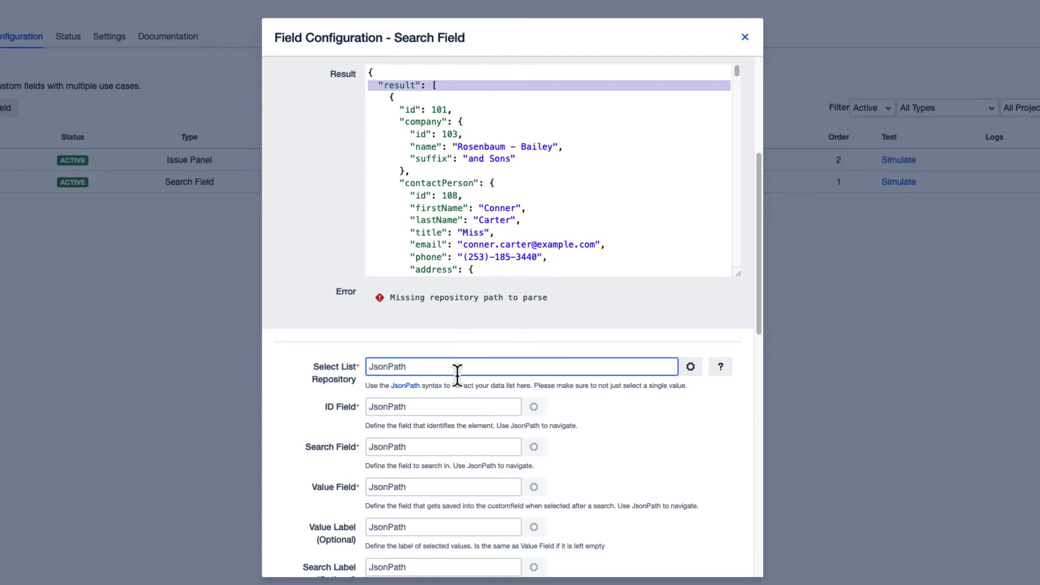
Step: Set the Select List Repository to $.result[*] via the expression builder
{"action": "left_click", "coordinate": [692, 370]}
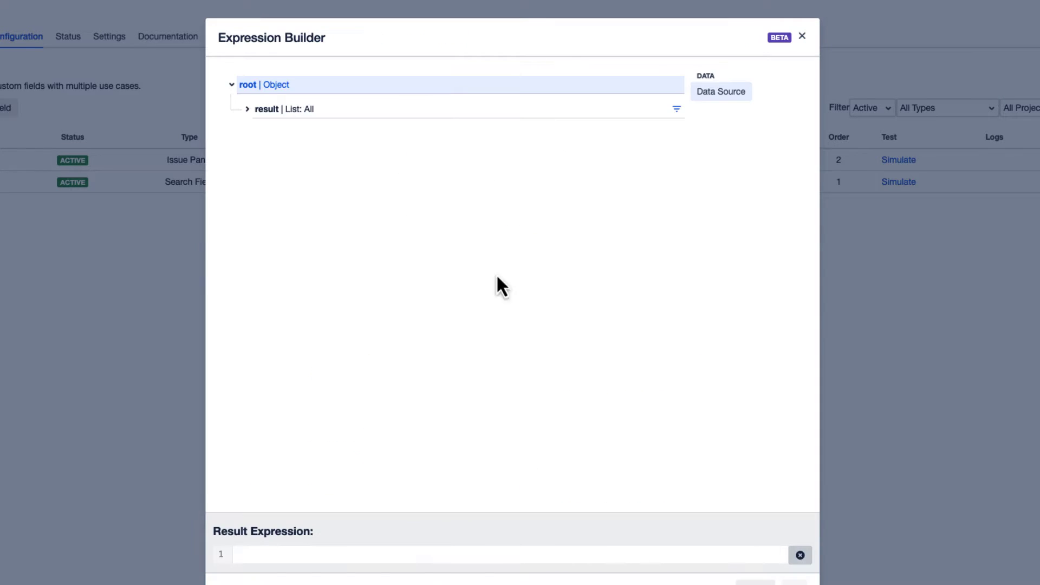
{"action": "left_click", "coordinate": [271, 109]}
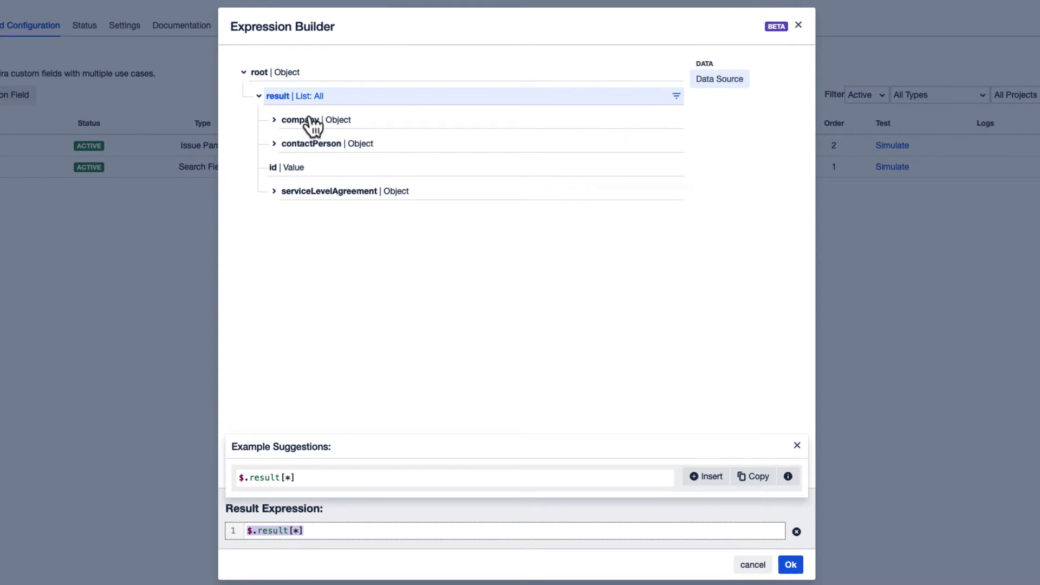
{"action": "left_click", "coordinate": [791, 565]}
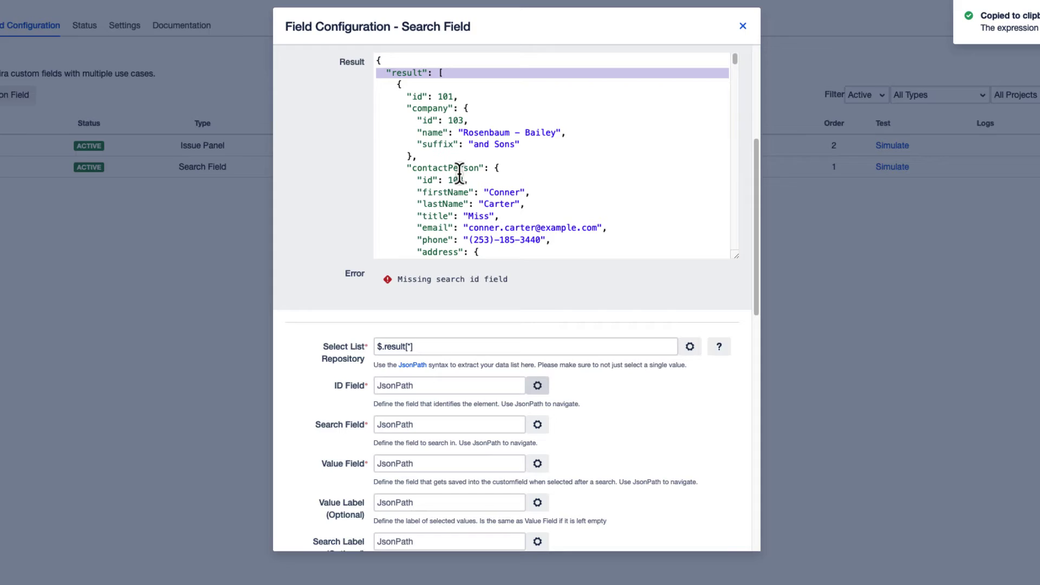
Step: Set the ID Field to $.contactPerson.id from the expanded contactPerson properties
{"action": "left_click_drag", "start_coordinate": [466, 179], "coordinate": [378, 181]}
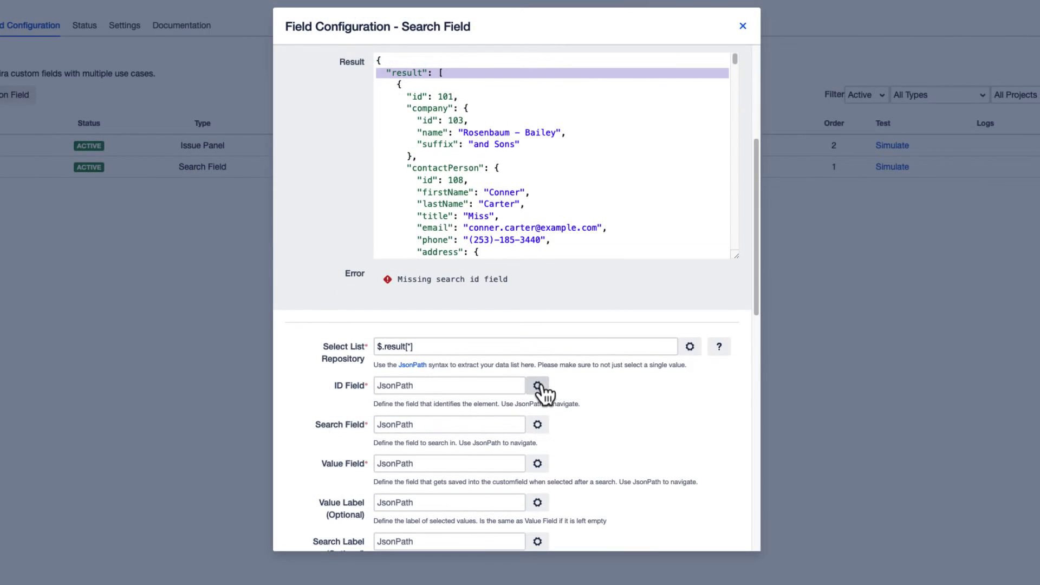
{"action": "left_click", "coordinate": [537, 386]}
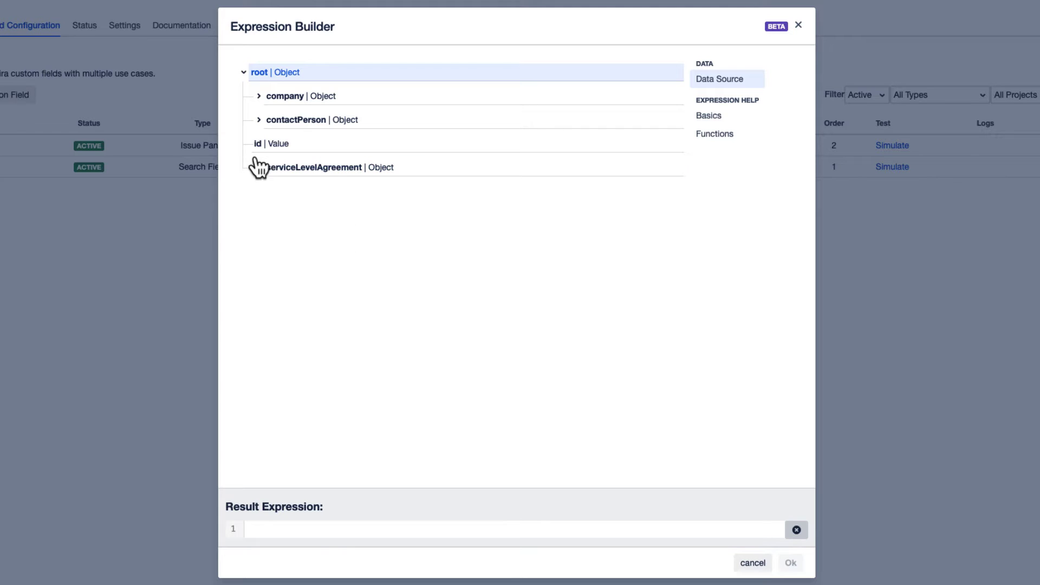
{"action": "left_click", "coordinate": [259, 123]}
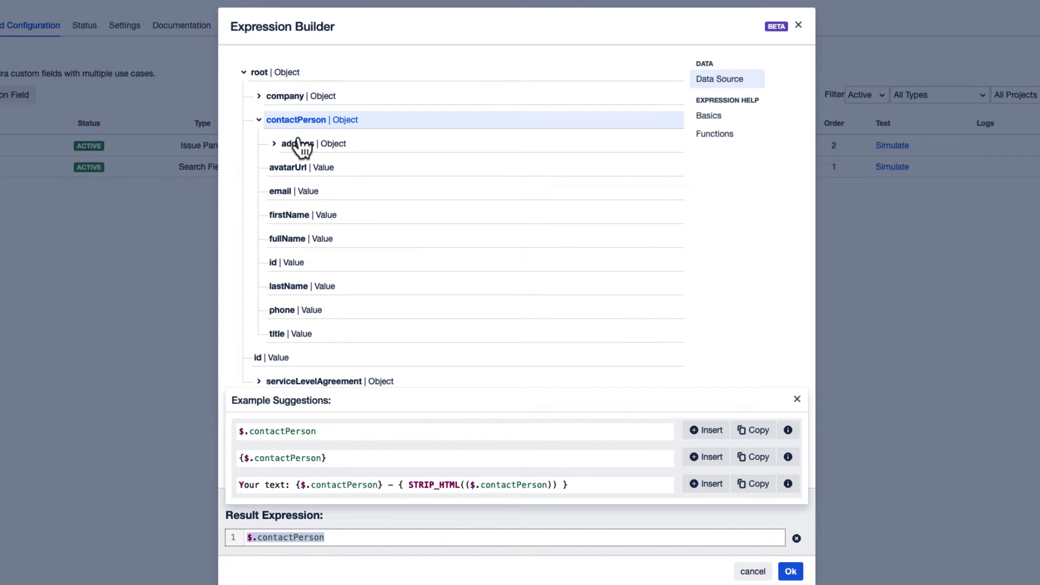
{"action": "left_click", "coordinate": [297, 265]}
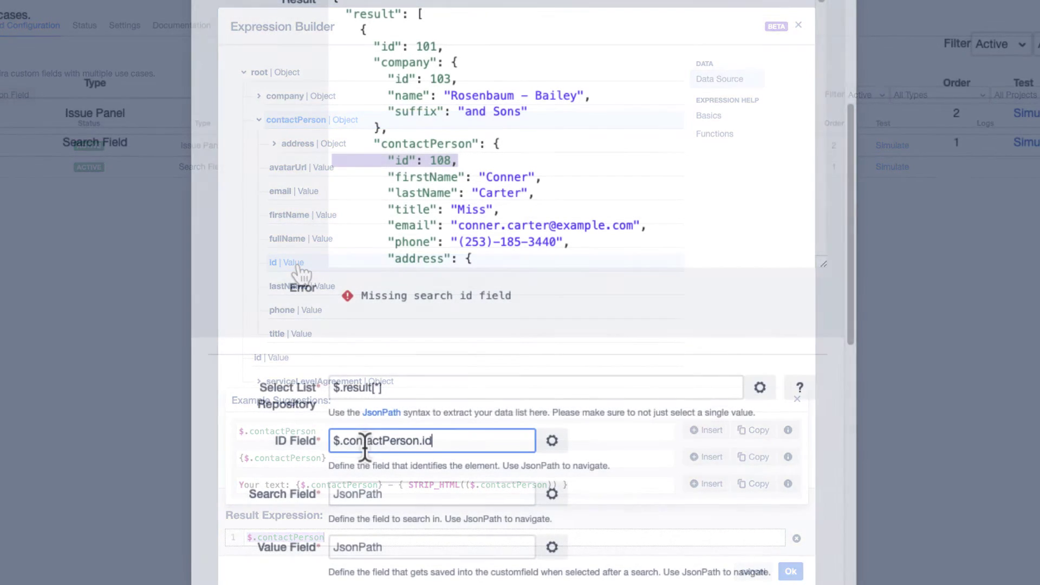
{"action": "left_click", "coordinate": [372, 495]}
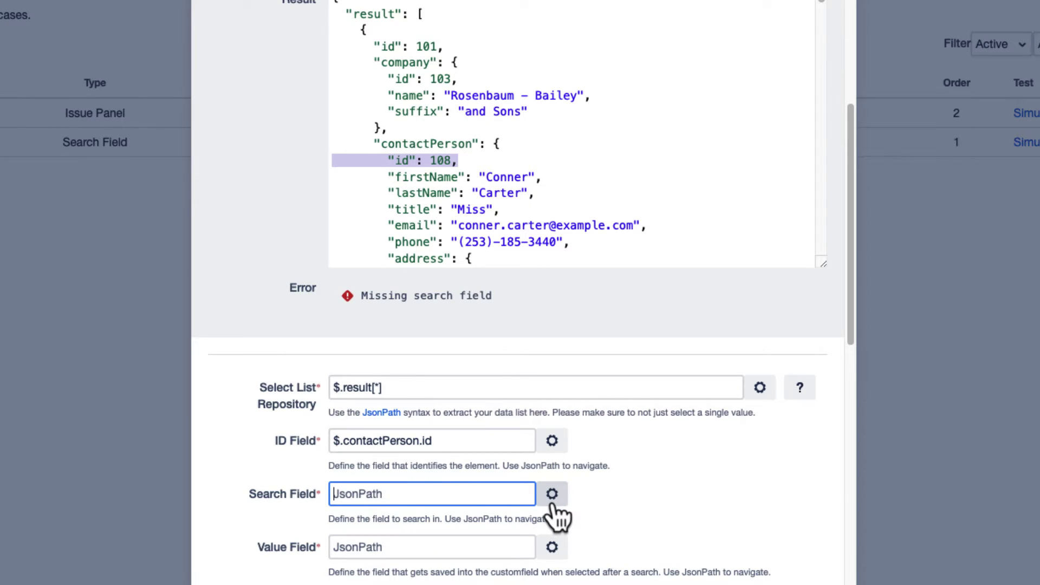
Step: Set the Search Field path to $.contactPerson.fullName via the expression builder
{"action": "left_click_drag", "start_coordinate": [825, 2], "coordinate": [825, 9]}
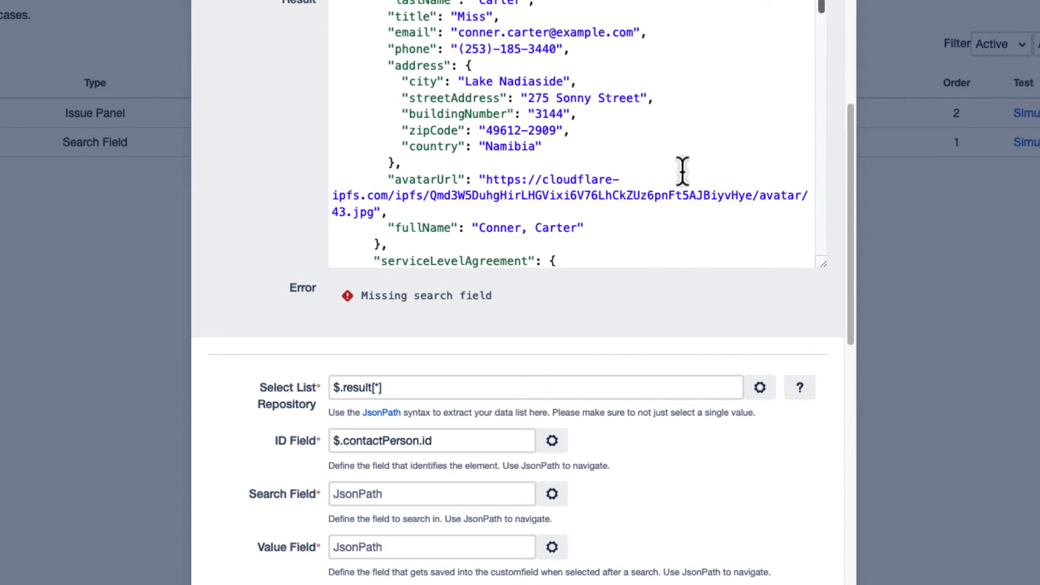
{"action": "left_click", "coordinate": [331, 232]}
{"action": "triple_click", "coordinate": [332, 232]}
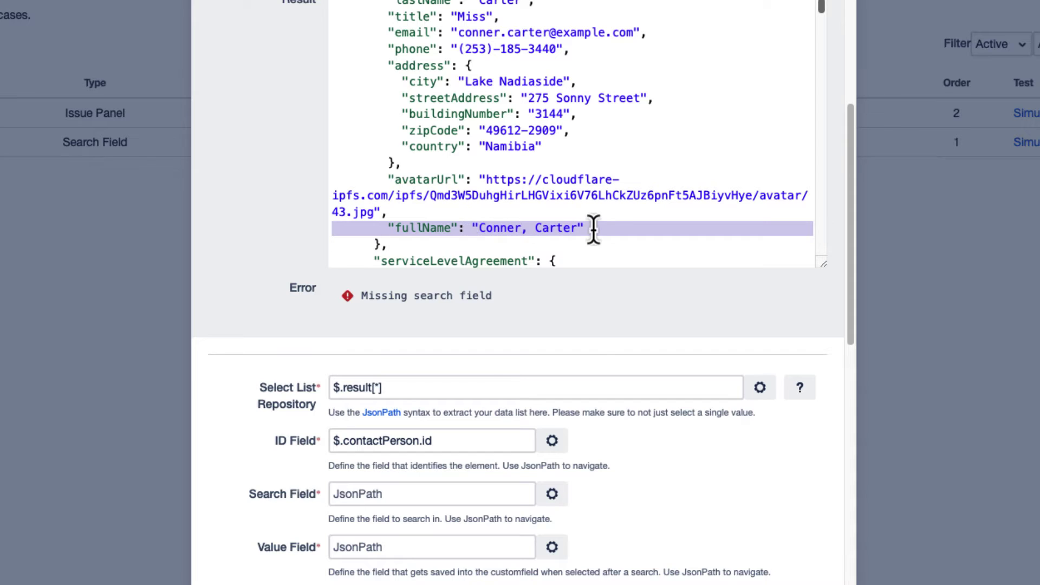
{"action": "left_click", "coordinate": [557, 493]}
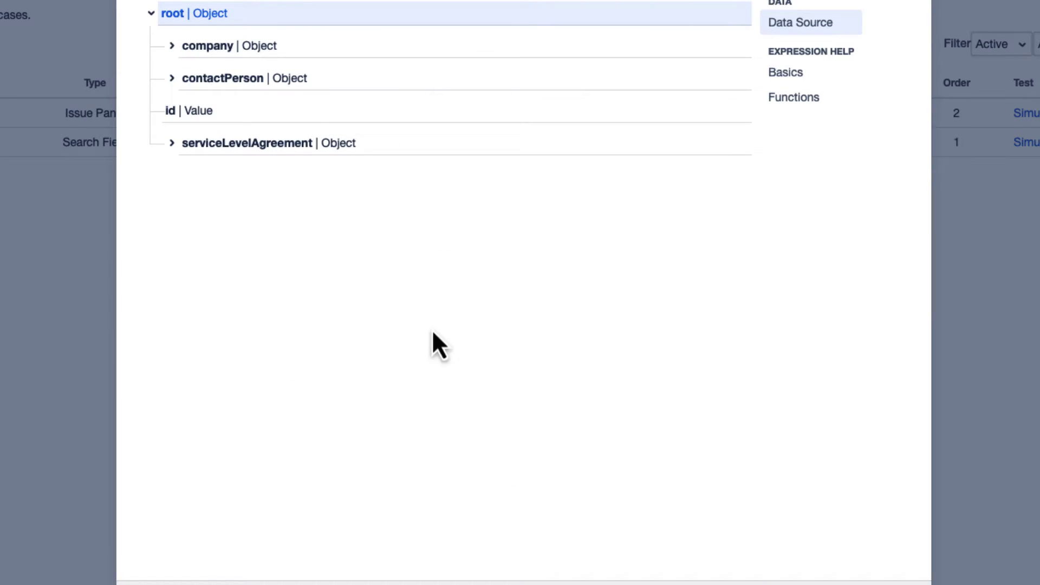
{"action": "left_click", "coordinate": [183, 120]}
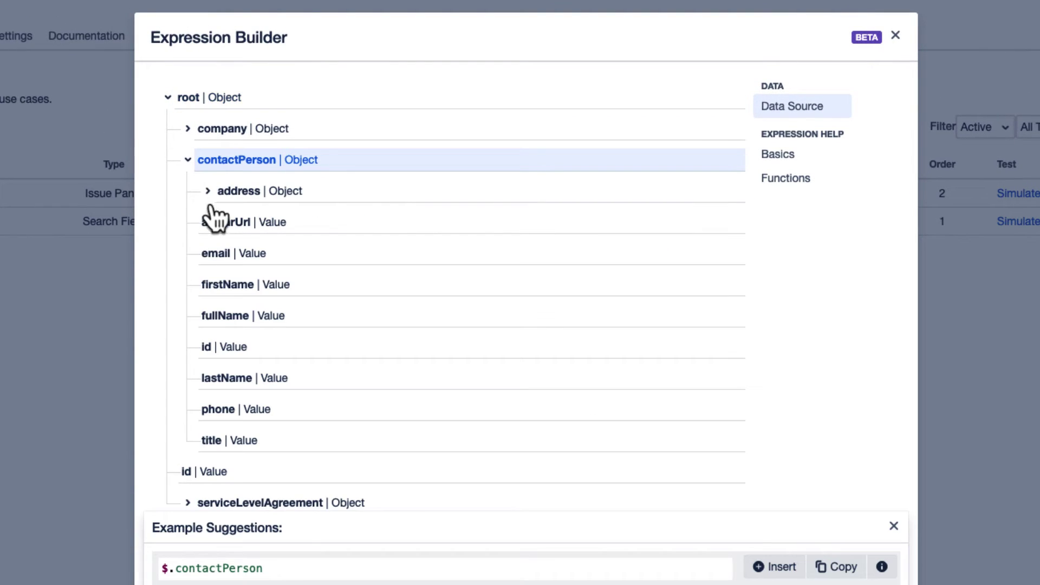
{"action": "left_click", "coordinate": [226, 333]}
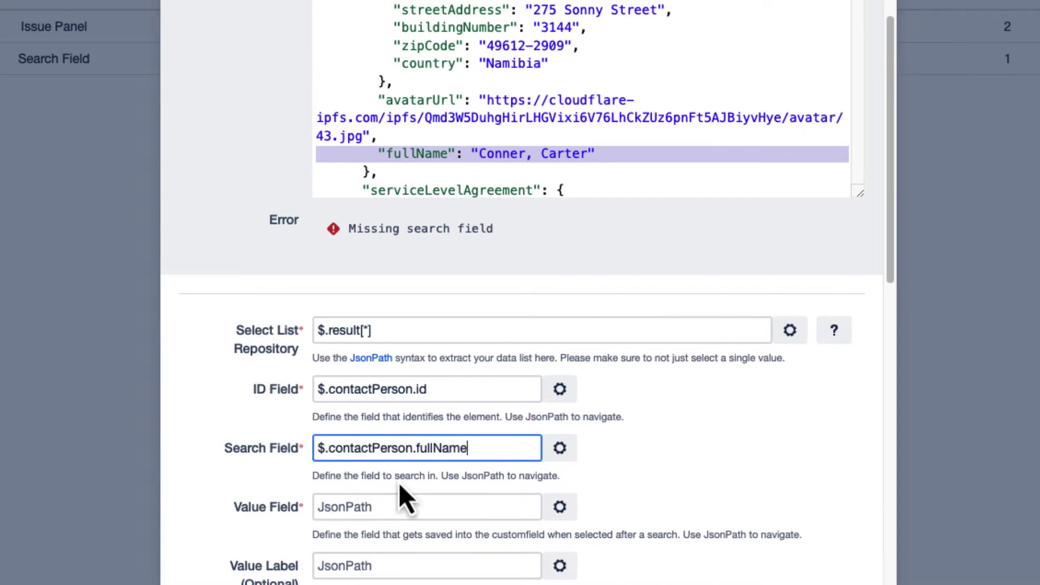
Step: Paste $.contactPerson.fullName into the Value Field and test picking a customer in the issue
{"action": "left_click", "coordinate": [391, 507]}
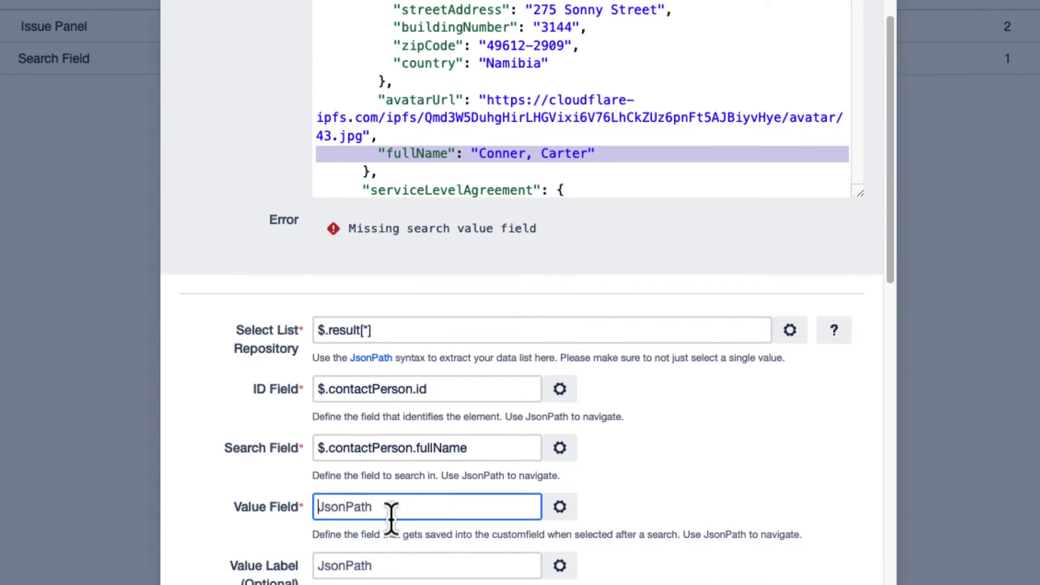
{"action": "scroll", "coordinate": [391, 491], "scroll_direction": "down", "scroll_amount": 1}
{"action": "scroll", "coordinate": [391, 491], "scroll_direction": "down", "scroll_amount": 1}
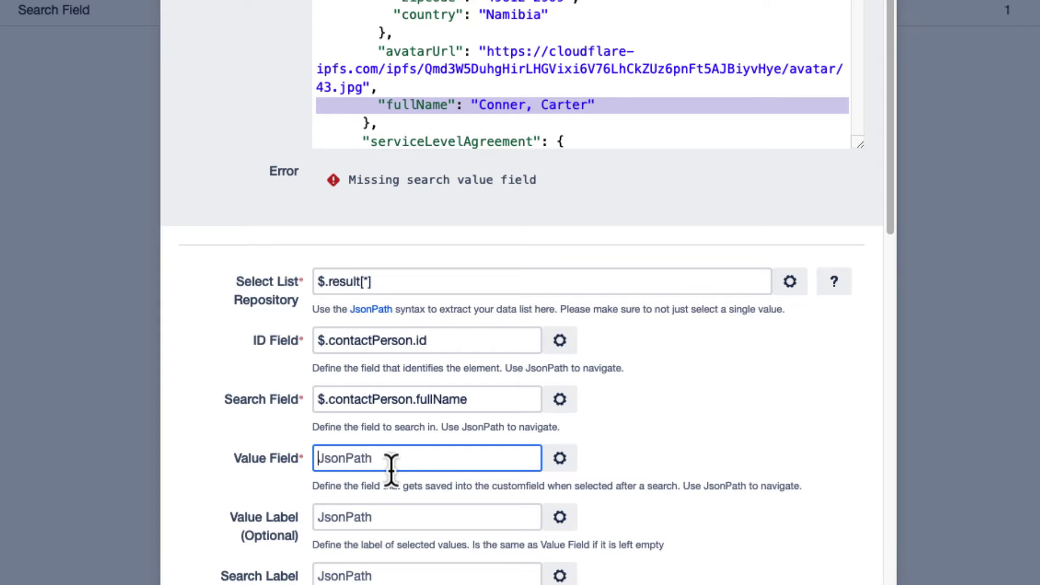
{"action": "type", "text": "$.contactPerson.fullName"}
{"action": "left_click", "coordinate": [672, 450]}
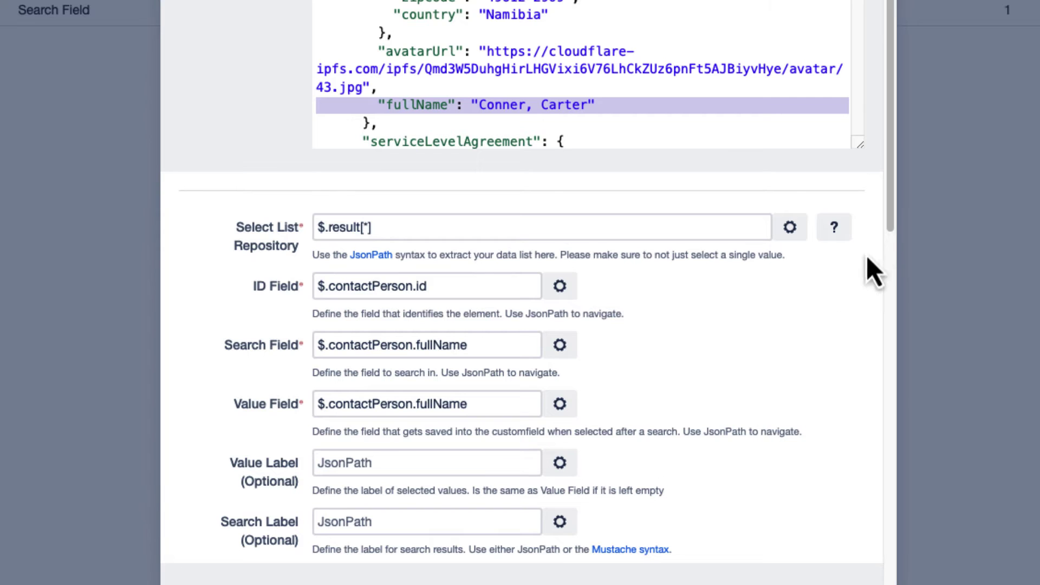
{"action": "left_click_drag", "start_coordinate": [892, 206], "coordinate": [869, 334]}
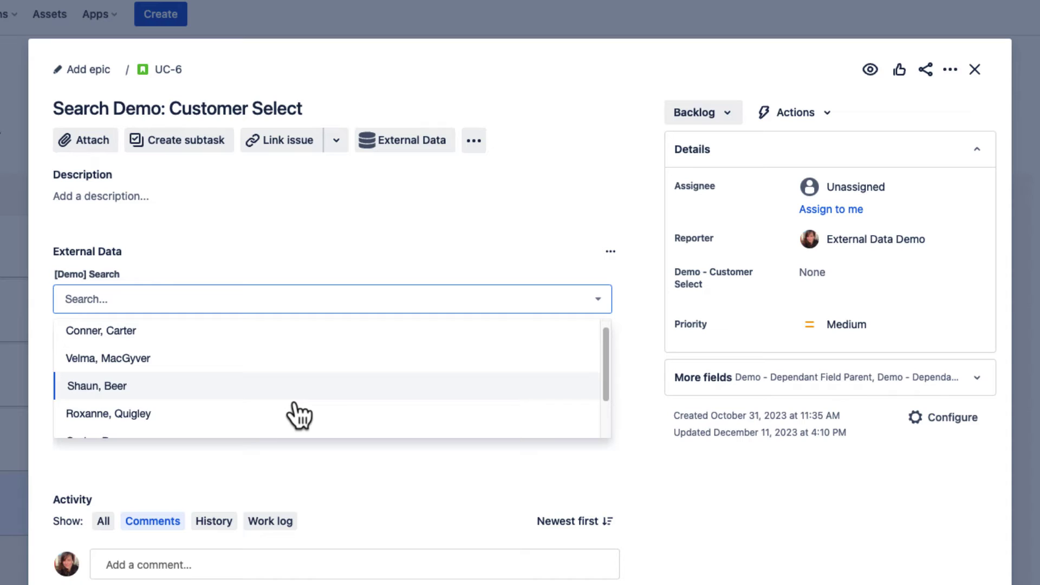
{"action": "left_click", "coordinate": [298, 420]}
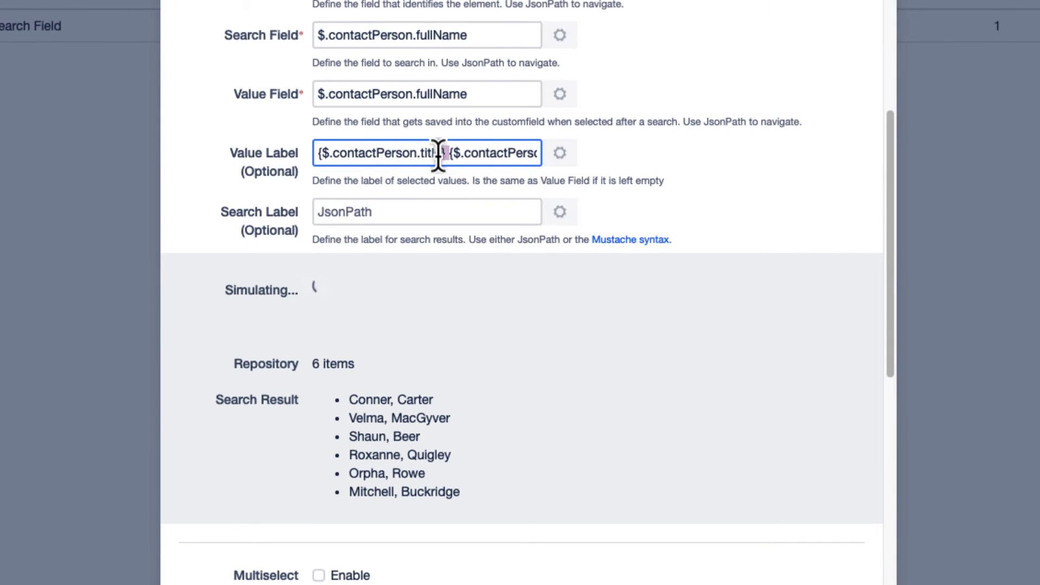
Step: Use {$.contactPerson.title} {$.contactPerson.fullName} as the Value Label and check the issue's customer list
{"action": "left_click_drag", "start_coordinate": [439, 155], "coordinate": [298, 174]}
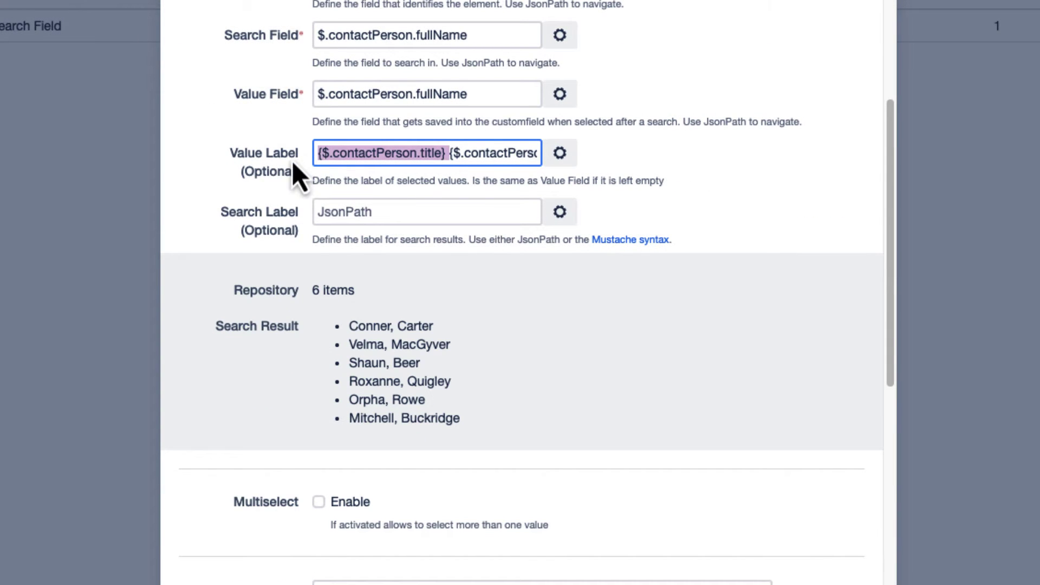
{"action": "left_click", "coordinate": [449, 157]}
{"action": "left_click_drag", "start_coordinate": [450, 157], "coordinate": [557, 174]}
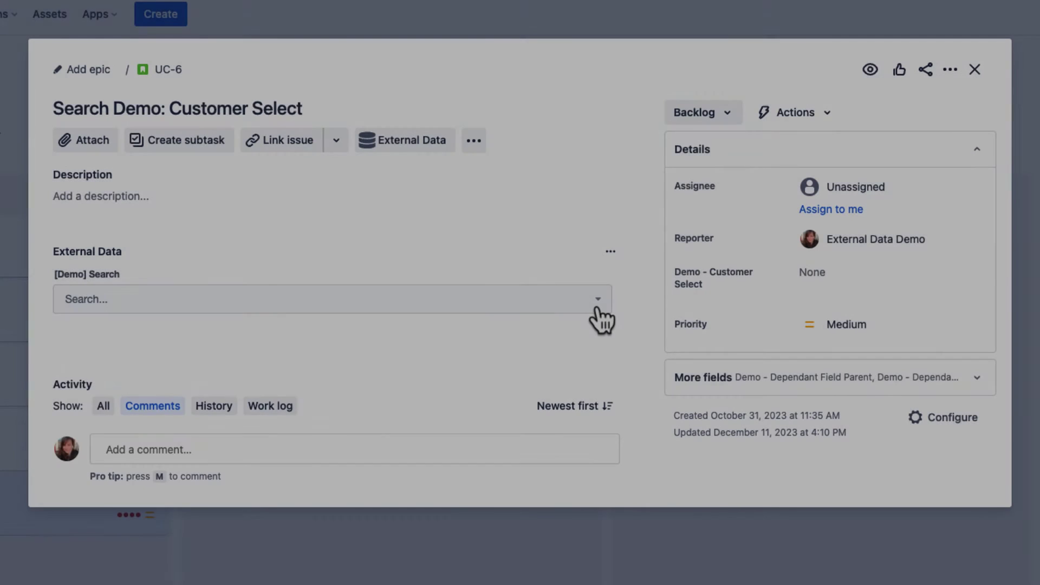
{"action": "left_click", "coordinate": [598, 317]}
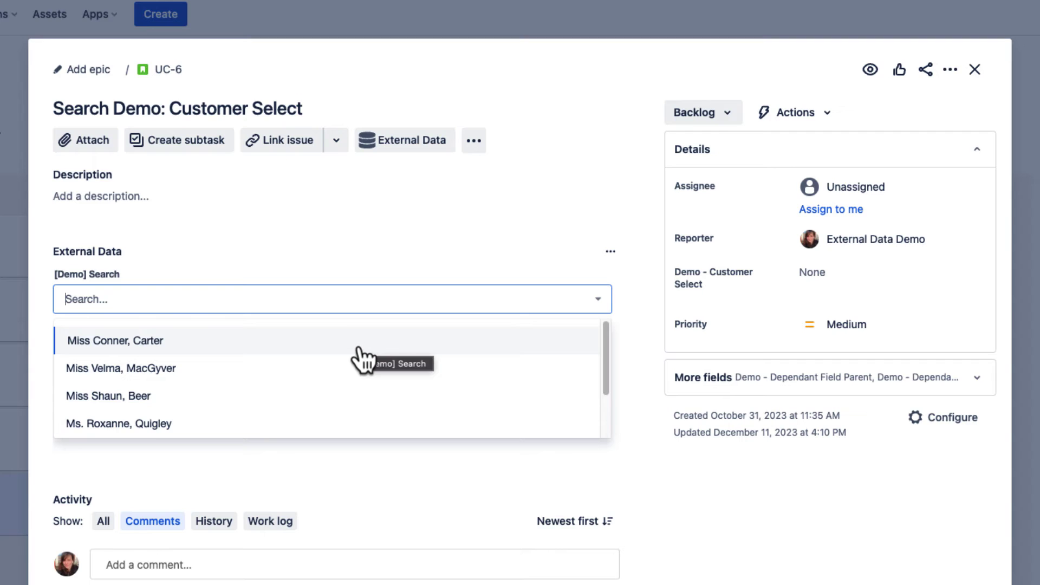
Step: Paste {$.contactPerson.title} {$.contactPerson.fullName} into the Search Label
{"action": "scroll", "coordinate": [350, 377], "scroll_direction": "down", "scroll_amount": 1}
{"action": "scroll", "coordinate": [348, 390], "scroll_direction": "down", "scroll_amount": 1}
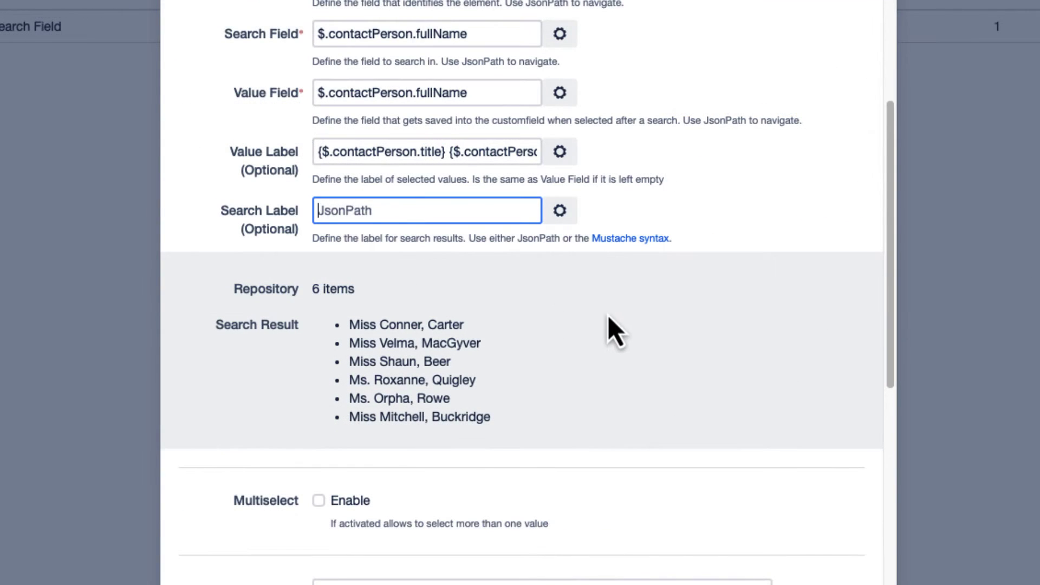
{"action": "type", "text": "{$.contactPerson.title} {$.contactPerson.fullName}"}
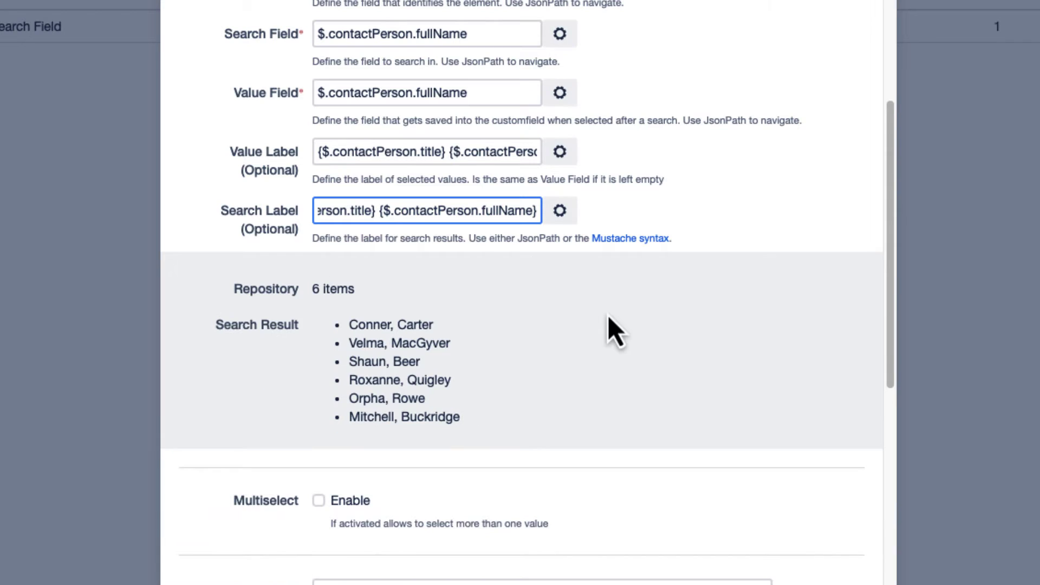
{"action": "left_click_drag", "start_coordinate": [379, 214], "coordinate": [303, 216]}
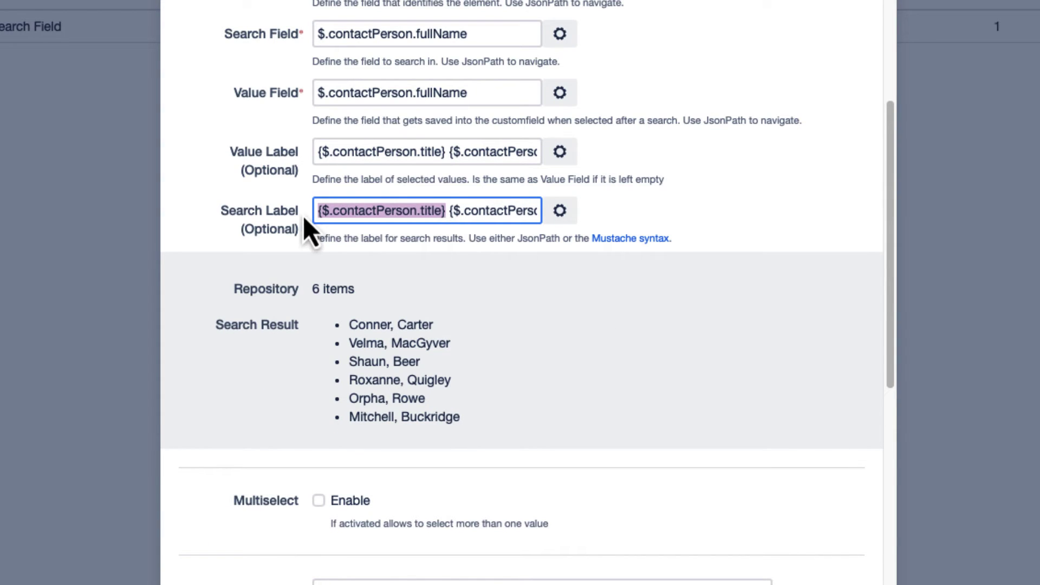
{"action": "left_click", "coordinate": [471, 336]}
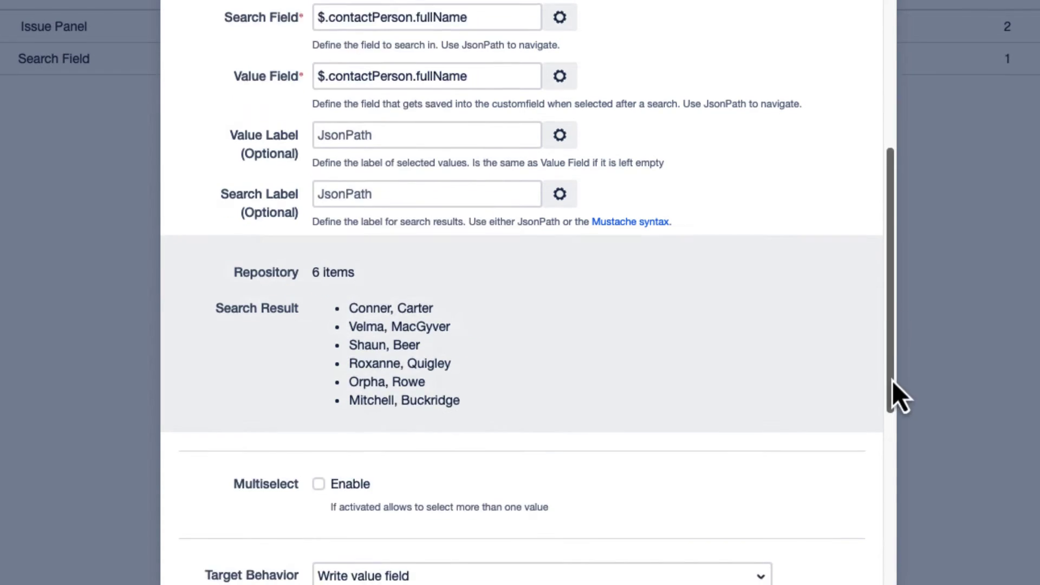
Step: Set the Target Jira Field to Demo - Customer Select (customfield_10091) and save
{"action": "scroll", "coordinate": [891, 395], "scroll_direction": "down", "scroll_amount": 8}
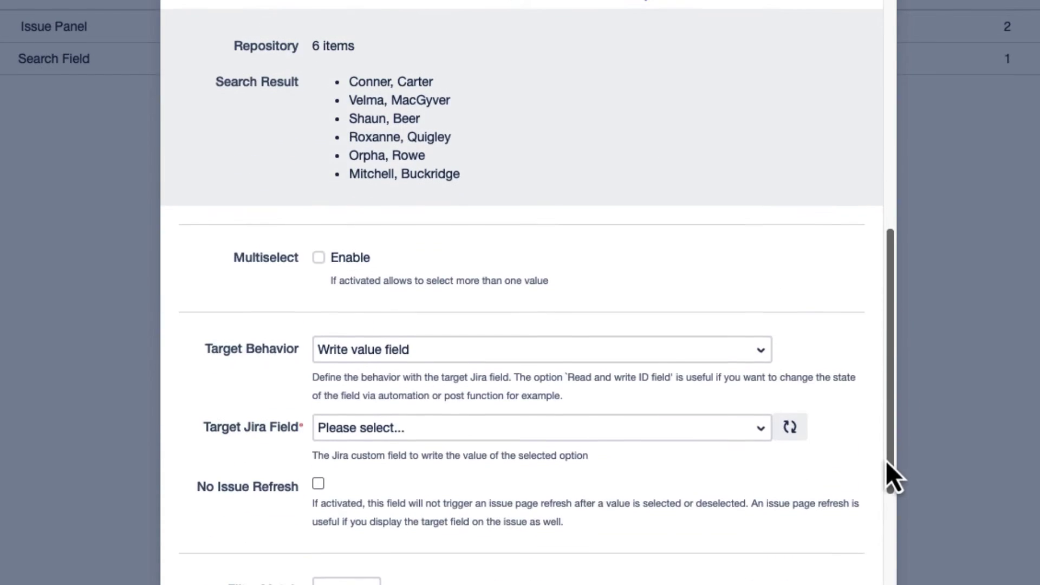
{"action": "scroll", "coordinate": [867, 554], "scroll_direction": "down", "scroll_amount": 1}
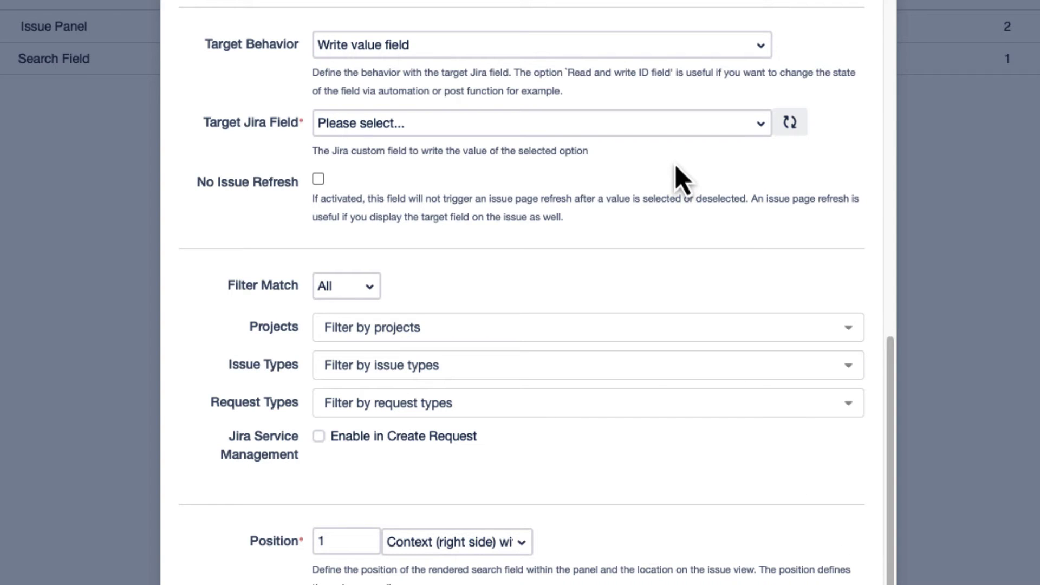
{"action": "left_click", "coordinate": [653, 133]}
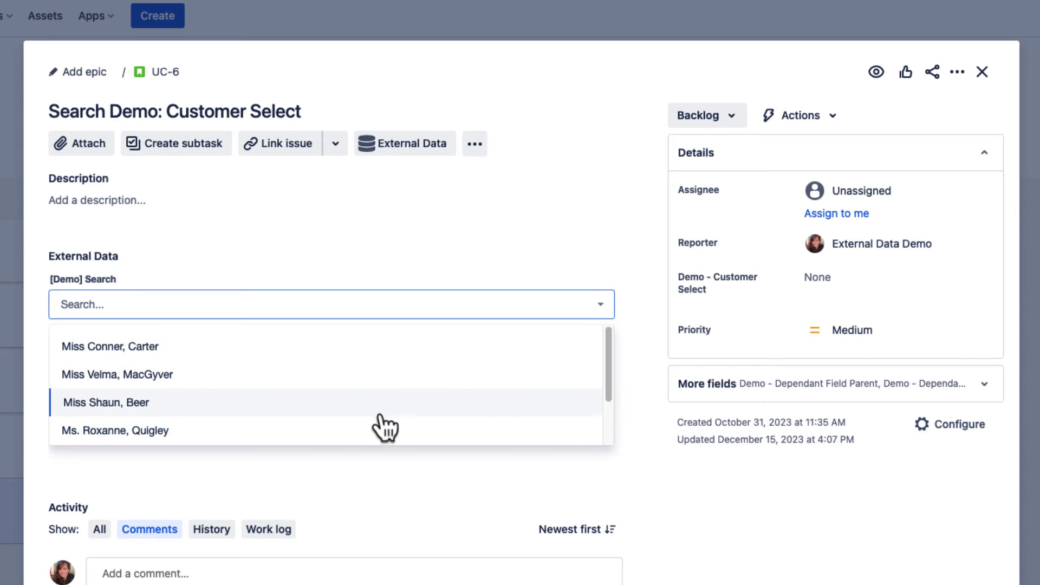
{"action": "left_click", "coordinate": [373, 432]}
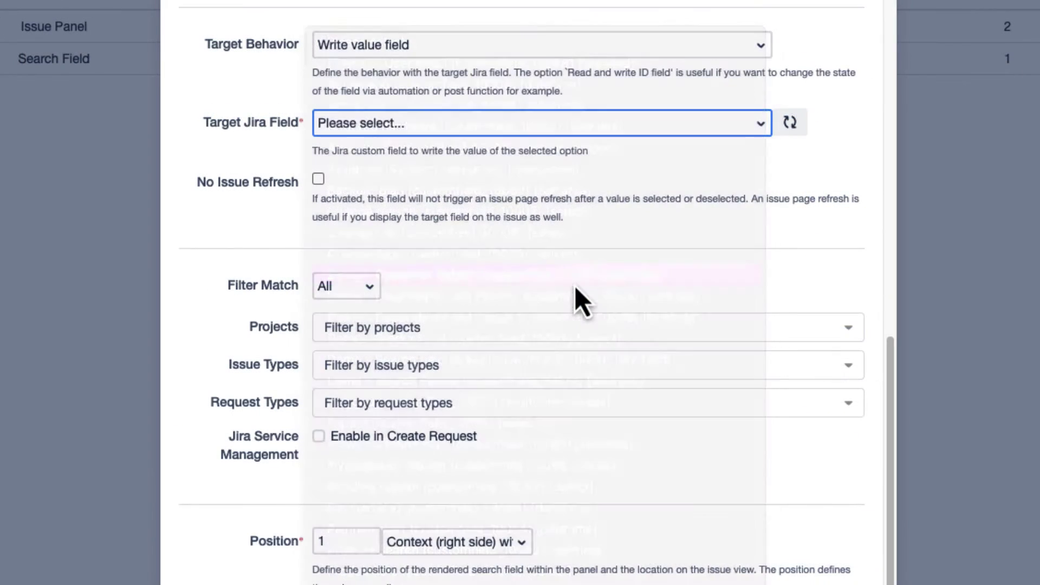
{"action": "left_click", "coordinate": [574, 280]}
{"action": "scroll", "coordinate": [576, 290], "scroll_direction": "down", "scroll_amount": 3}
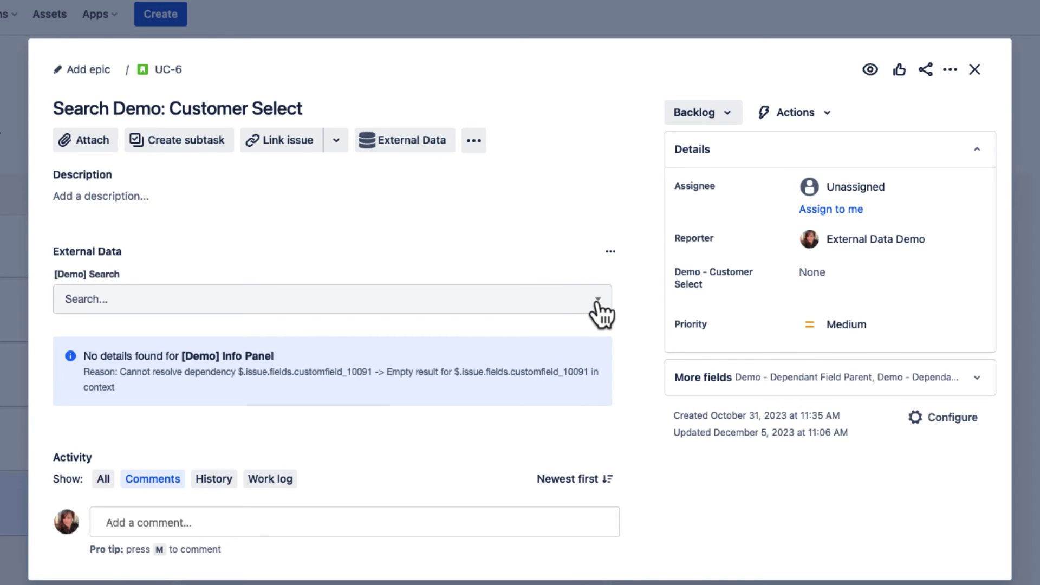
Step: Pick a customer in the issue's [Demo] Search field, then add a new field configuration
{"action": "left_click", "coordinate": [596, 303]}
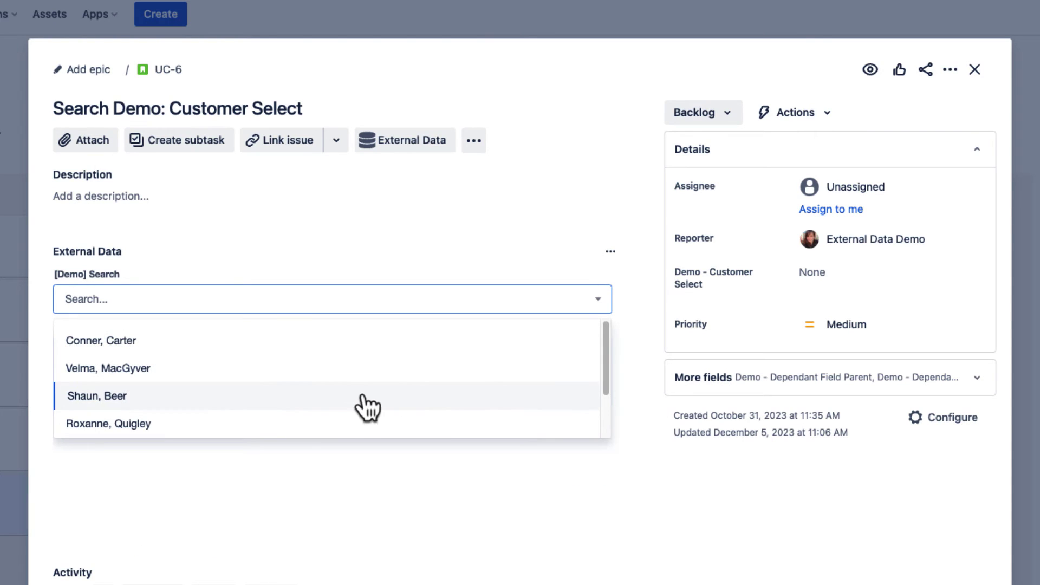
{"action": "left_click", "coordinate": [345, 431]}
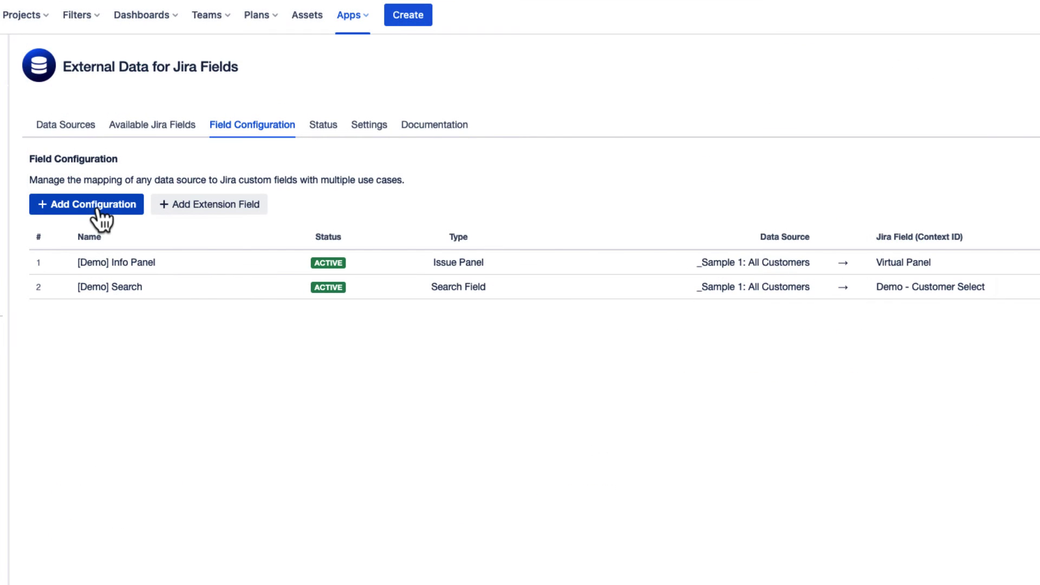
{"action": "left_click", "coordinate": [99, 209]}
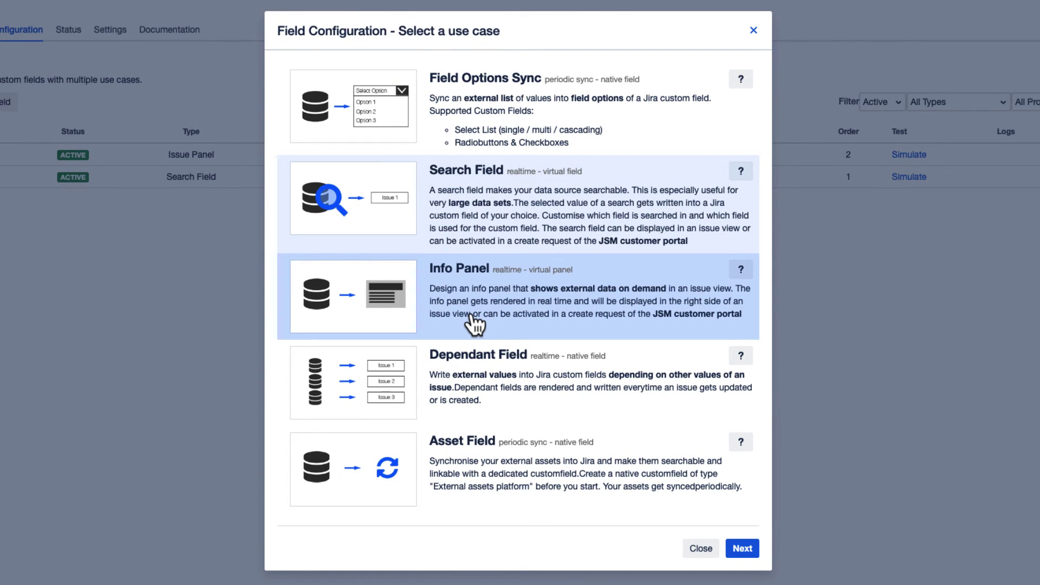
Step: Create an Info Panel named Search Info Panel using _Sample 1: All Customers
{"action": "double_click", "coordinate": [471, 316]}
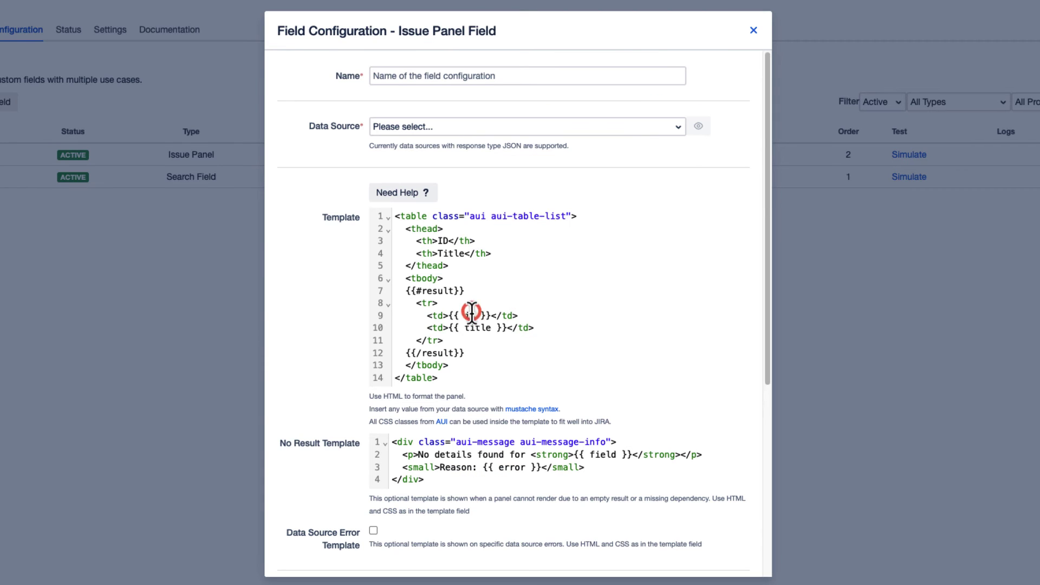
{"action": "left_click", "coordinate": [405, 79]}
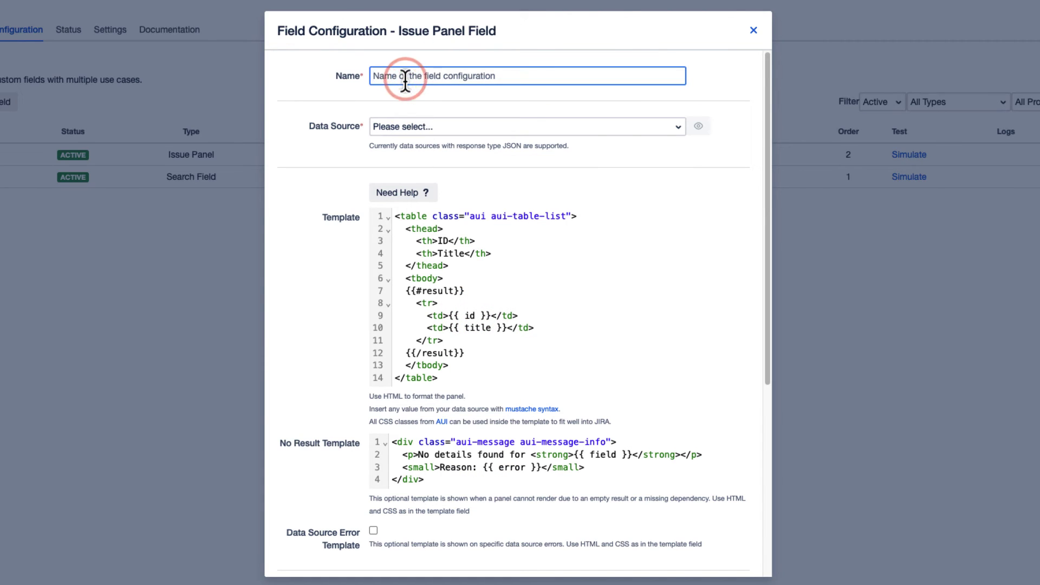
{"action": "type", "text": "Search Info Panel"}
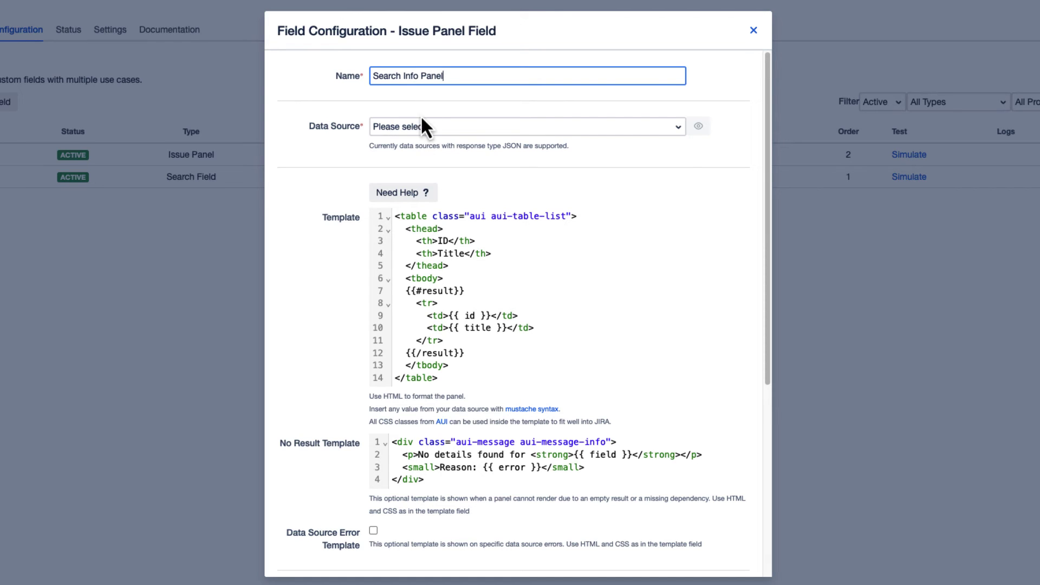
{"action": "left_click", "coordinate": [421, 121]}
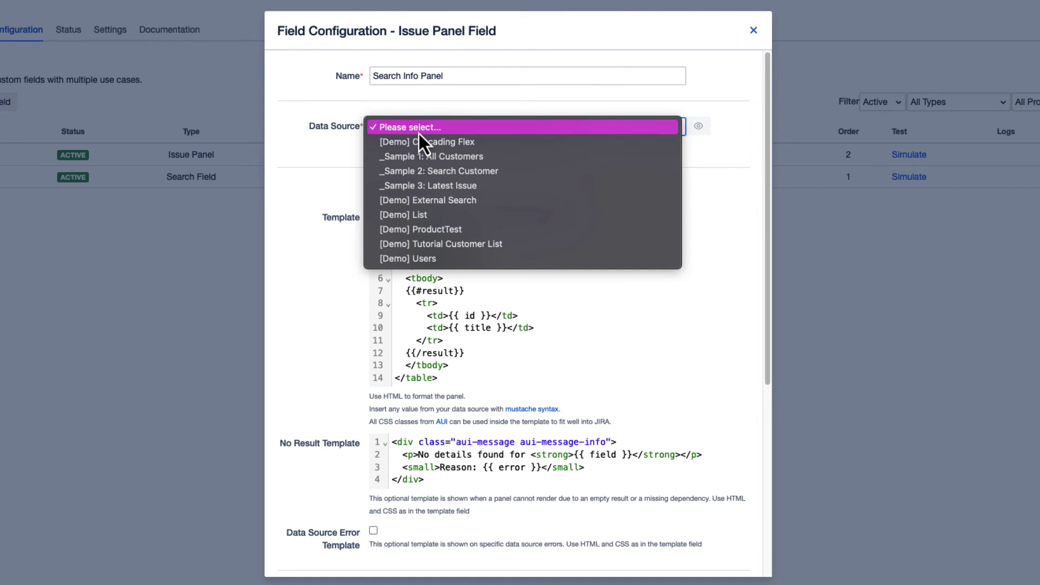
{"action": "left_click", "coordinate": [425, 156]}
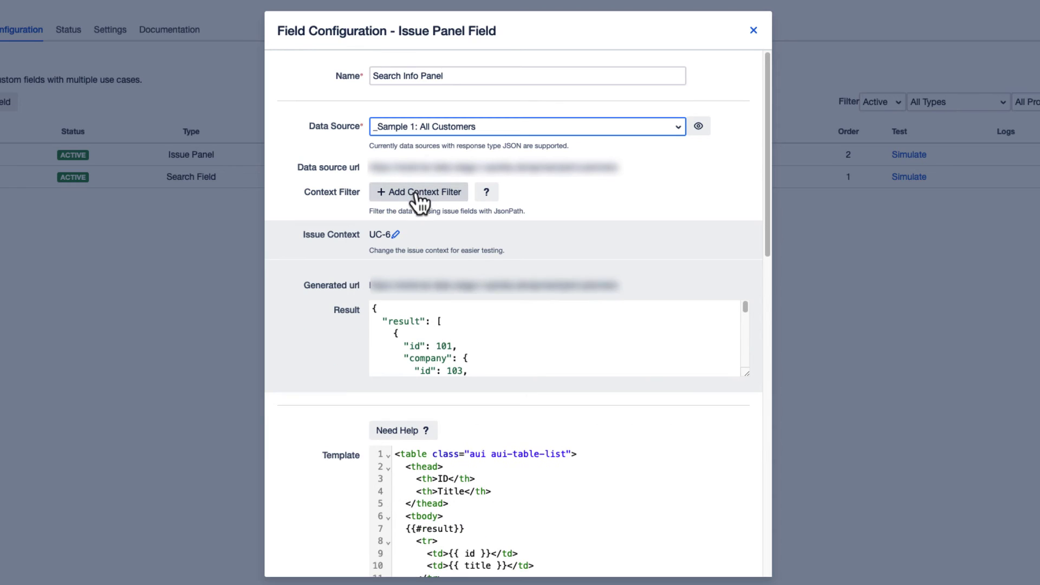
Step: Add a context filter matching contacts by the issue's customfield_10091
{"action": "left_click", "coordinate": [419, 192]}
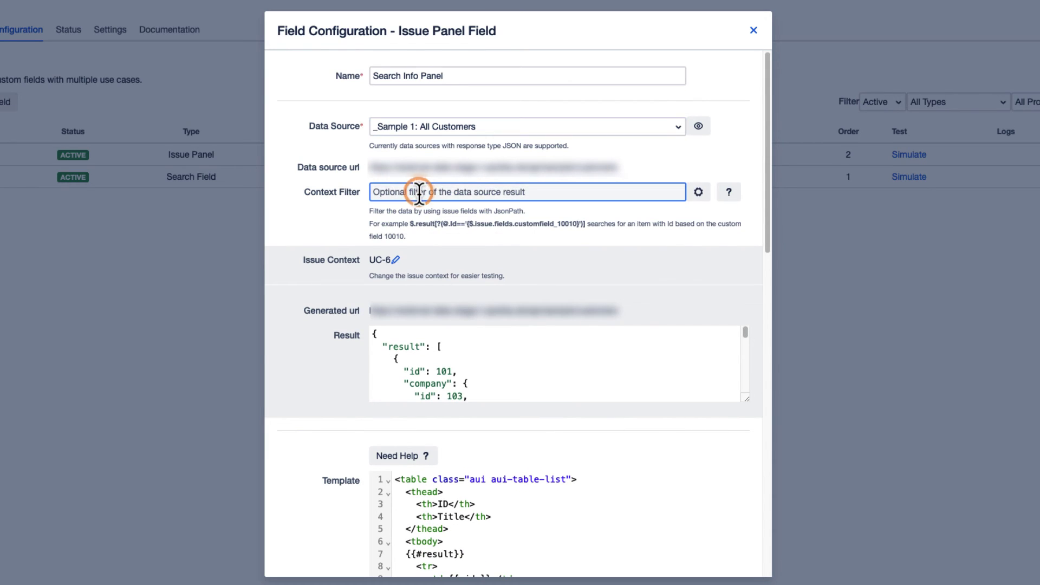
{"action": "type", "text": "$.result[?(@.contactPerson.fullName == '{$.issue.fields.customfield_10091}')]"}
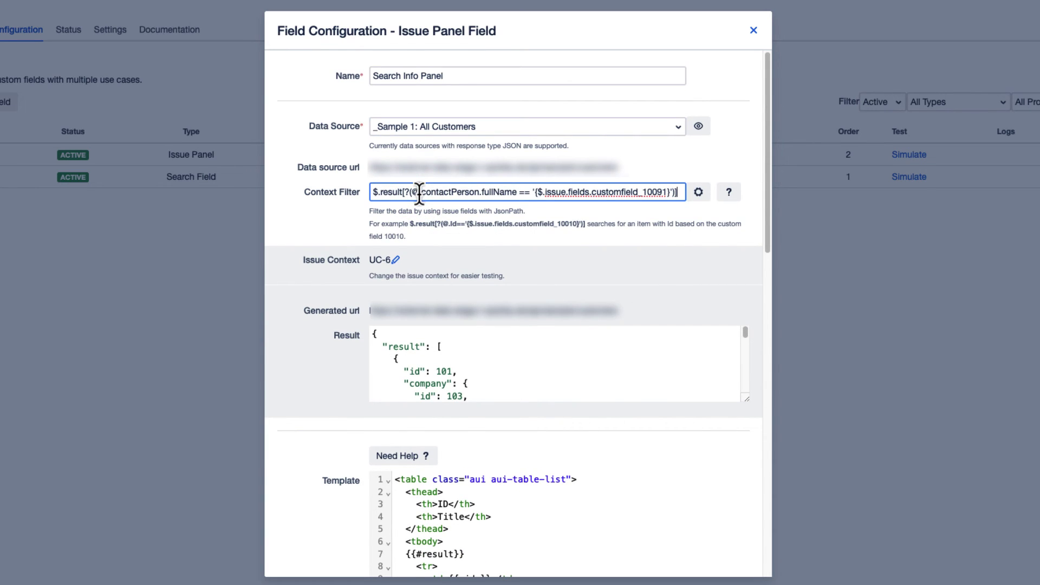
{"action": "left_click_drag", "start_coordinate": [404, 194], "coordinate": [371, 195]}
{"action": "left_click_drag", "start_coordinate": [535, 193], "coordinate": [679, 202]}
{"action": "left_click", "coordinate": [680, 199]}
{"action": "left_click_drag", "start_coordinate": [772, 185], "coordinate": [759, 310]}
Step: Replace the default Info Panel template with the pasted contact-details HTML template
{"action": "left_click", "coordinate": [414, 209]}
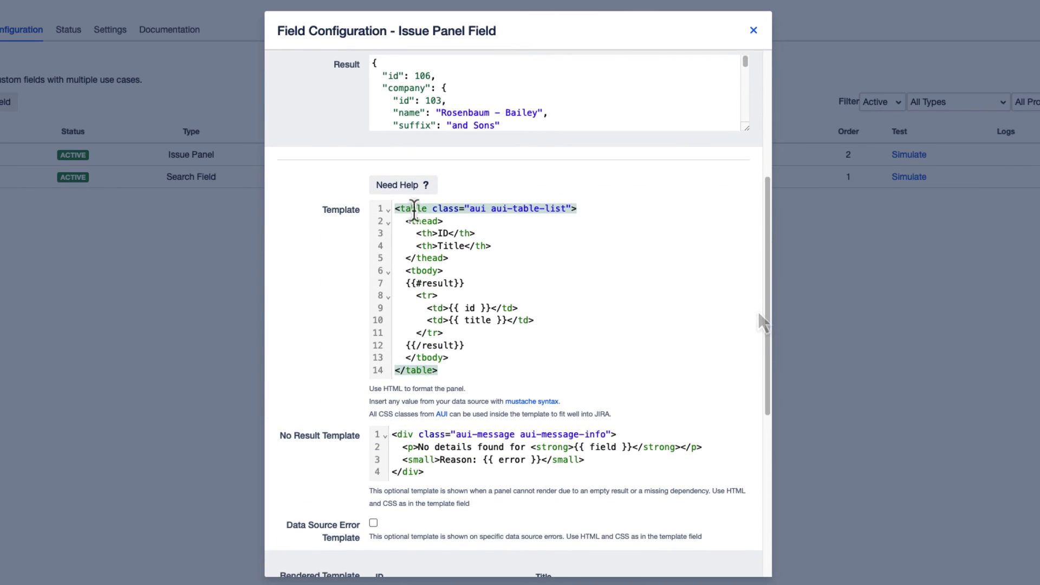
{"action": "key", "text": "ctrl+a"}
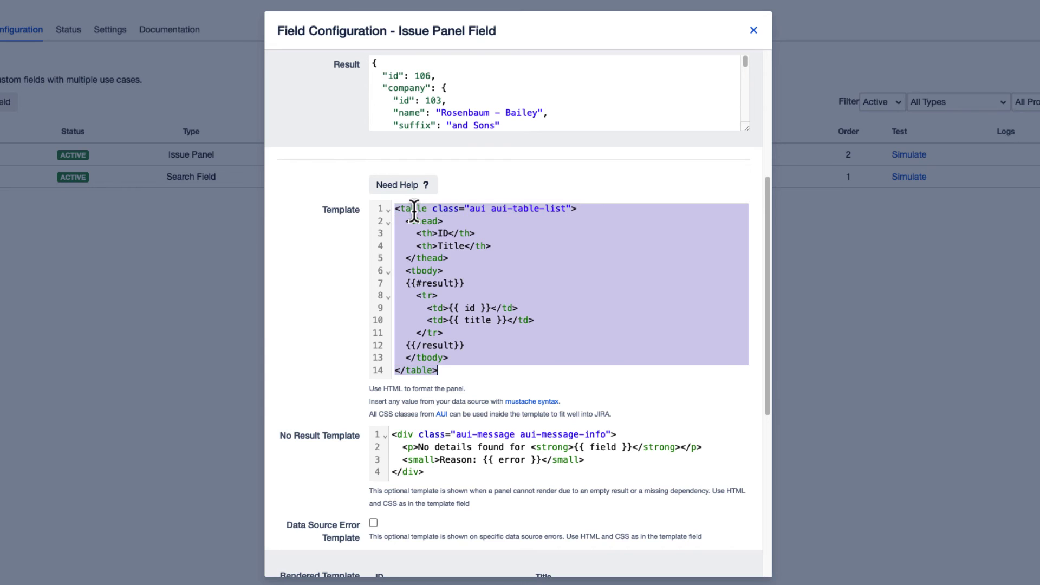
{"action": "key", "text": "BackSpace"}
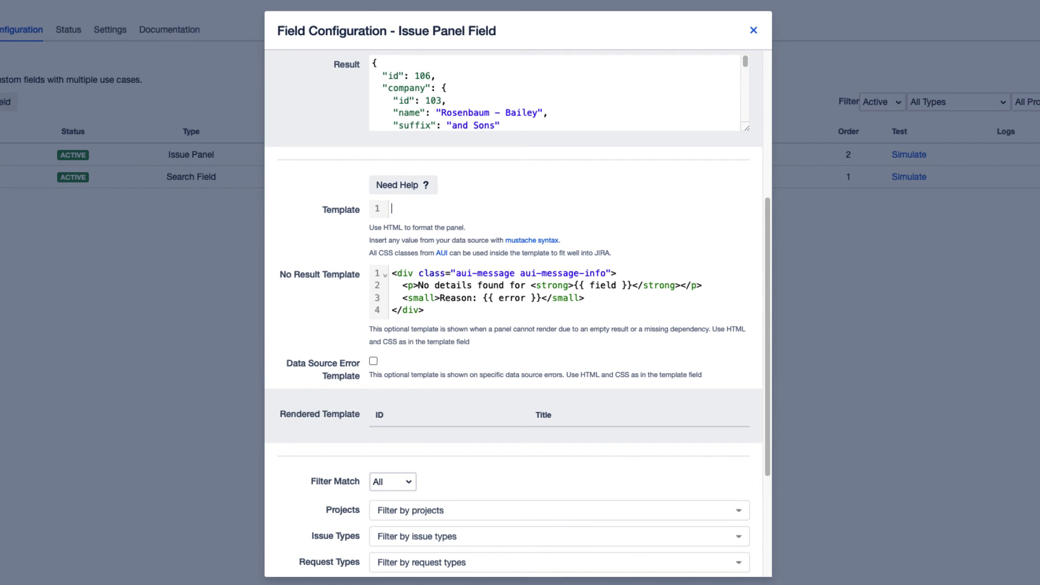
{"action": "key", "text": "ctrl+v"}
Step: Set the panel Position to 2 and save the Info Panel configuration
{"action": "scroll", "coordinate": [640, 287], "scroll_direction": "down", "scroll_amount": 5}
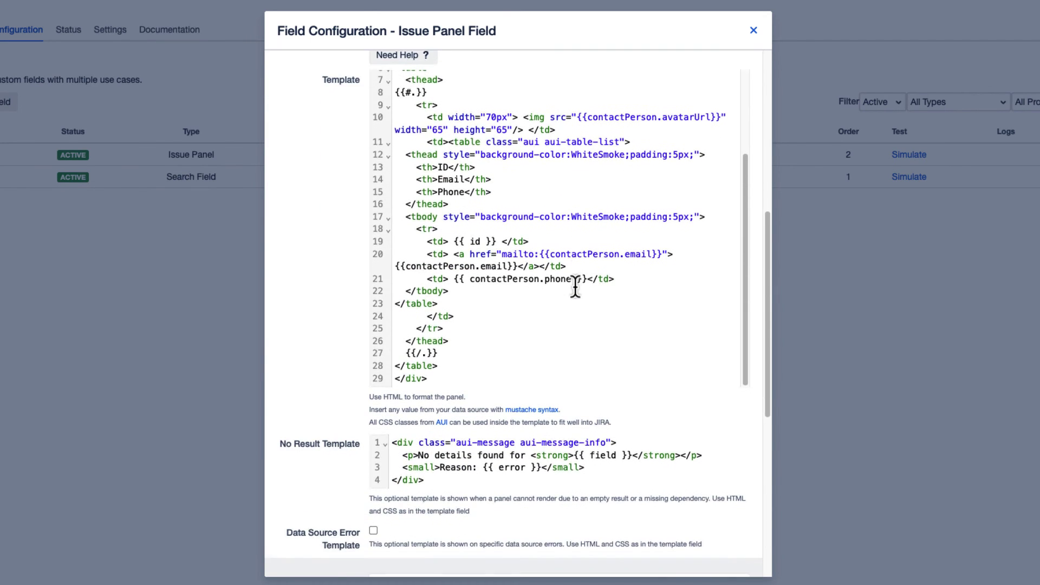
{"action": "scroll", "coordinate": [574, 291], "scroll_direction": "down", "scroll_amount": 7}
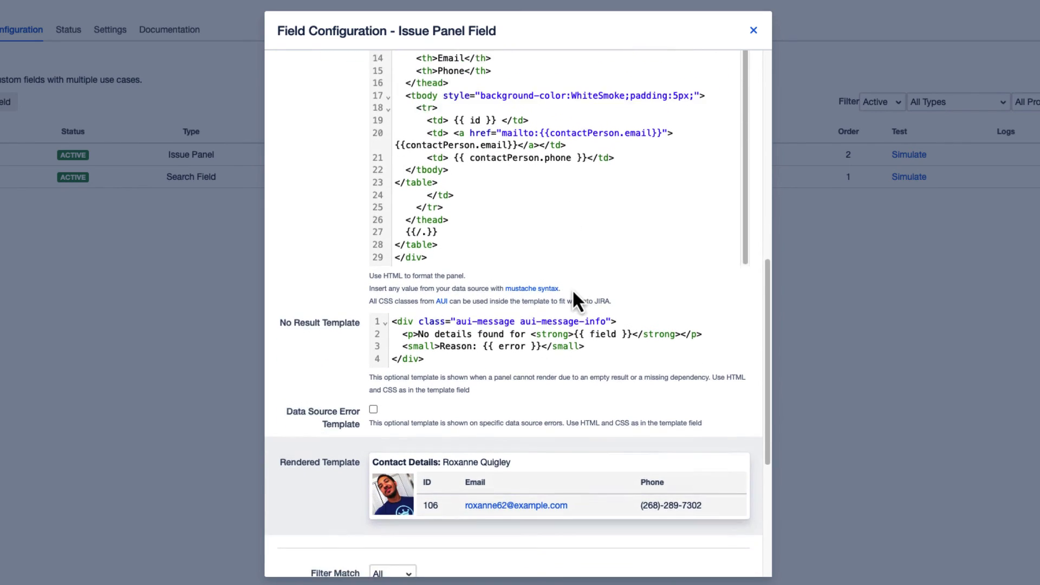
{"action": "scroll", "coordinate": [567, 294], "scroll_direction": "down", "scroll_amount": 3}
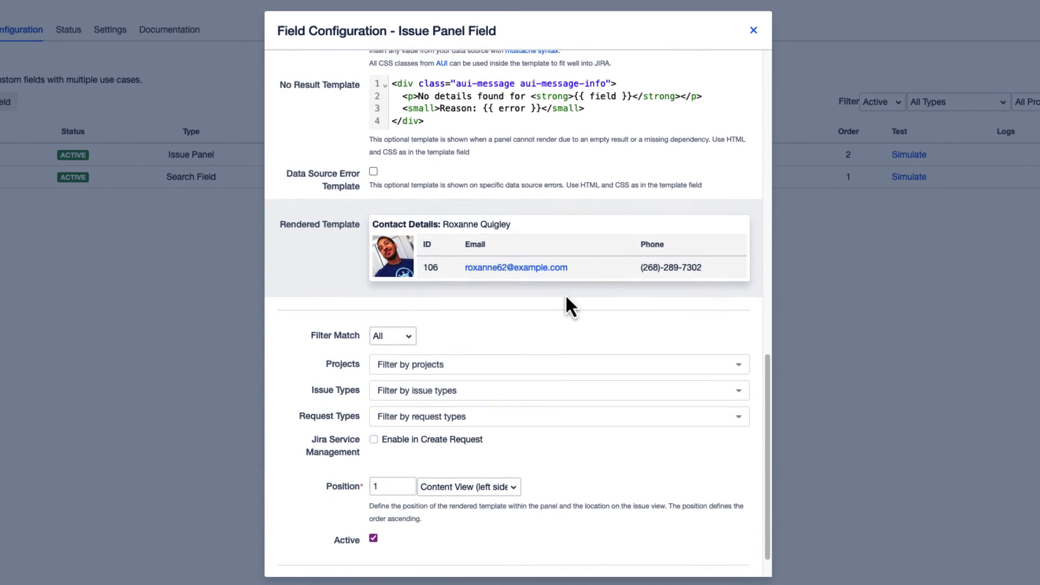
{"action": "left_click", "coordinate": [388, 476]}
{"action": "key", "text": "Up"}
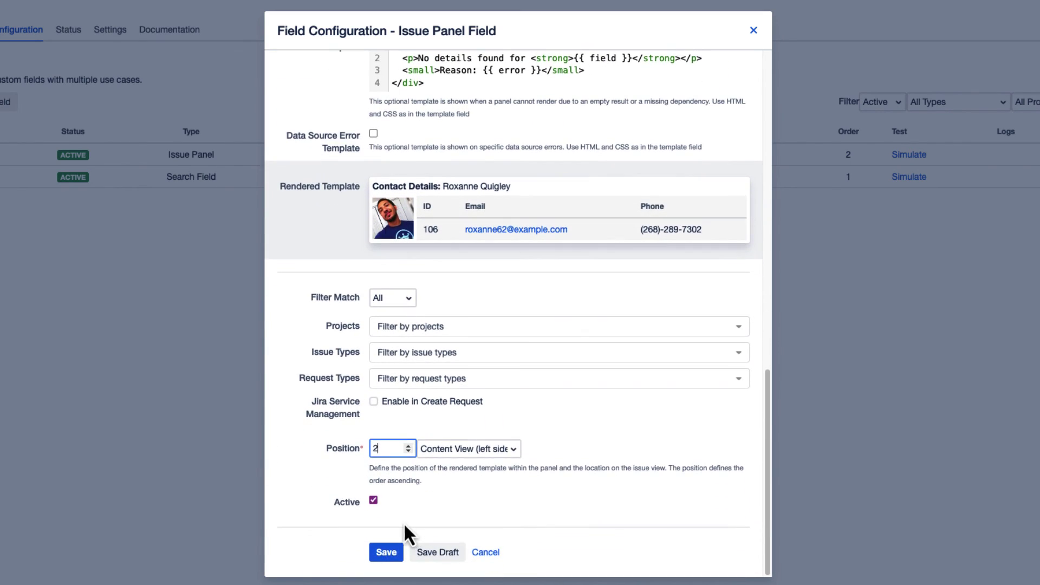
{"action": "left_click", "coordinate": [392, 554]}
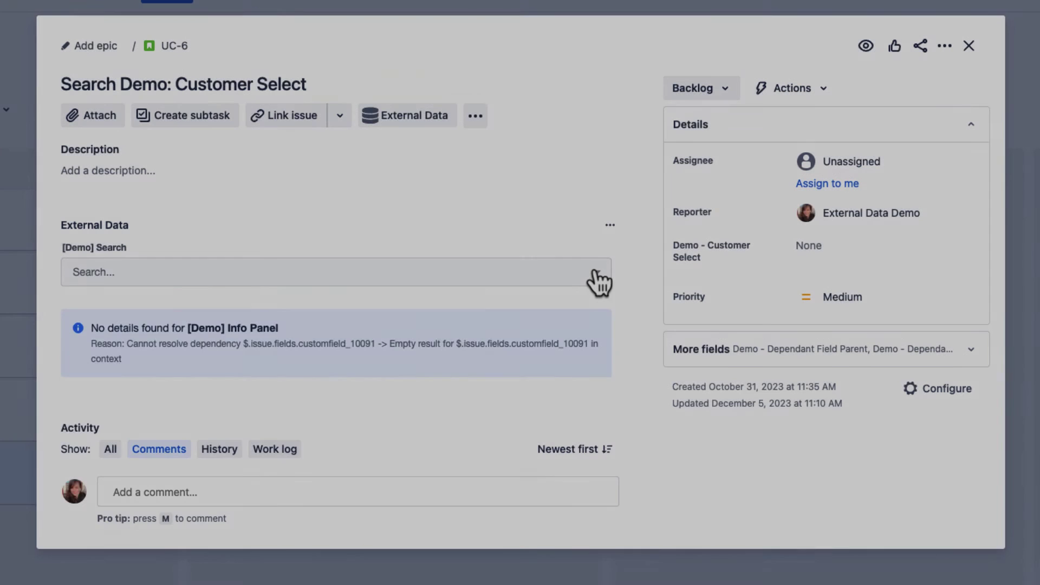
Step: Choose a customer in UC-6's [Demo] Search field to load their ID, email and phone panel
{"action": "left_click", "coordinate": [597, 281]}
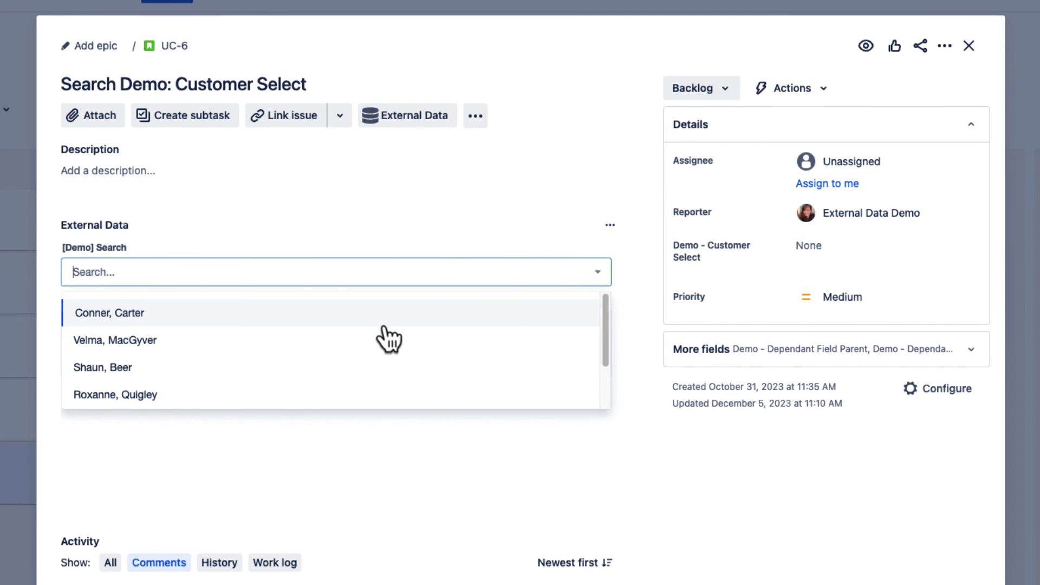
{"action": "left_click", "coordinate": [282, 399]}
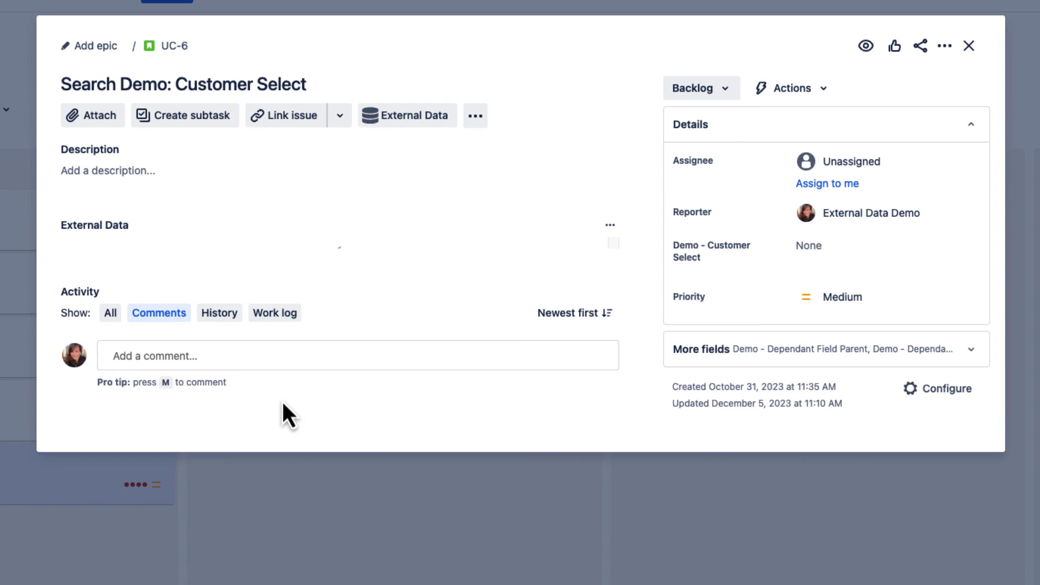